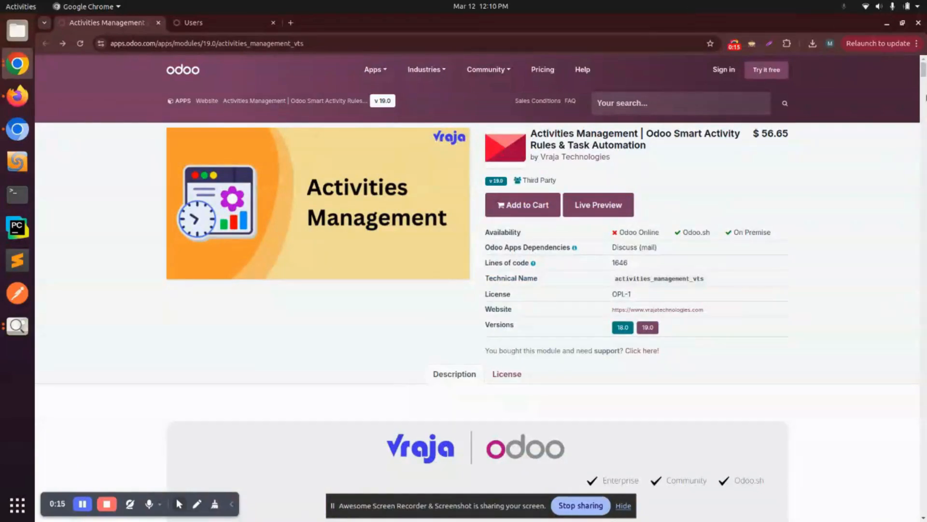
- Read the user configuration section in the Process description of the Activities Management module page
{"action": "scroll", "coordinate": [476, 318], "scroll_direction": "down", "scroll_amount": 15}
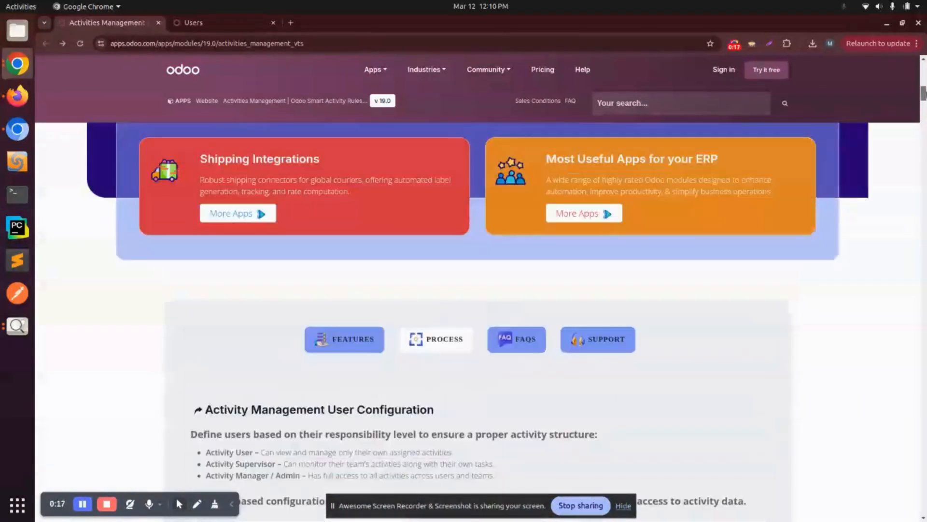
{"action": "mouse_move", "coordinate": [926, 93]}
{"action": "left_mouse_down"}
{"action": "mouse_move", "coordinate": [926, 135]}
{"action": "mouse_move", "coordinate": [926, 95]}
{"action": "mouse_move", "coordinate": [926, 104]}
{"action": "left_mouse_up"}
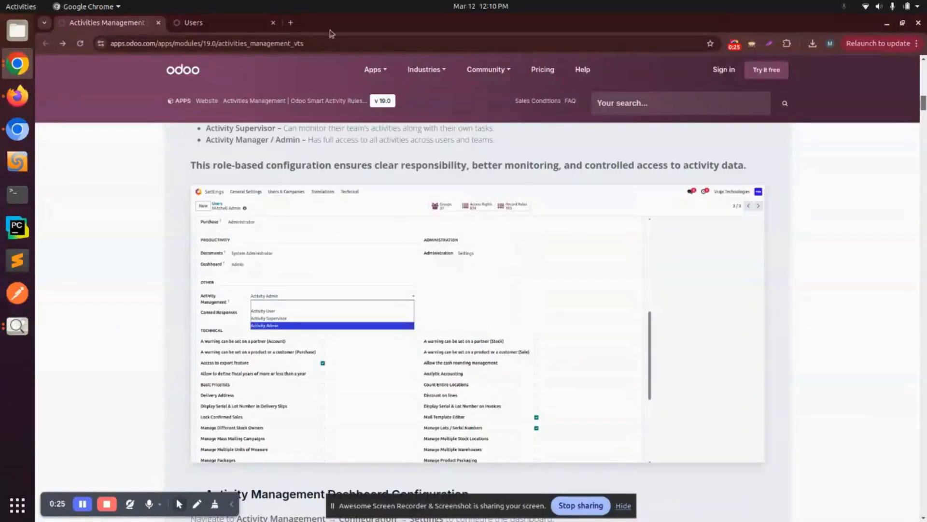
{"action": "scroll", "coordinate": [311, 236], "scroll_direction": "up", "scroll_amount": 5}
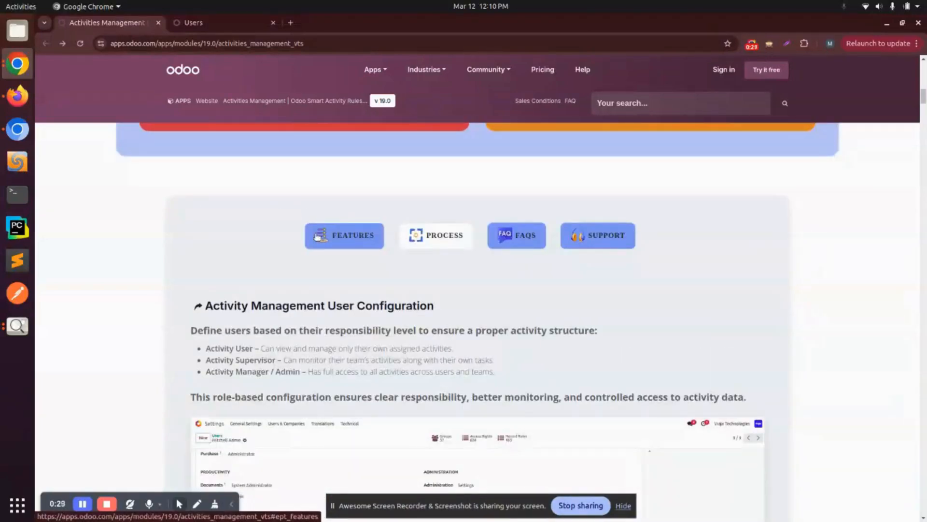
- Switch to the Odoo database and show the Users list in Settings
{"action": "left_click", "coordinate": [203, 23]}
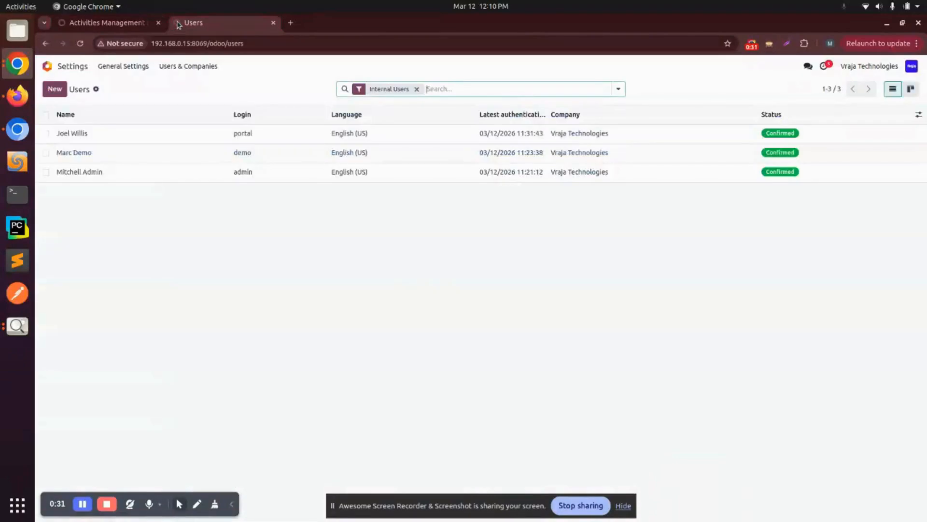
{"action": "left_click", "coordinate": [46, 67]}
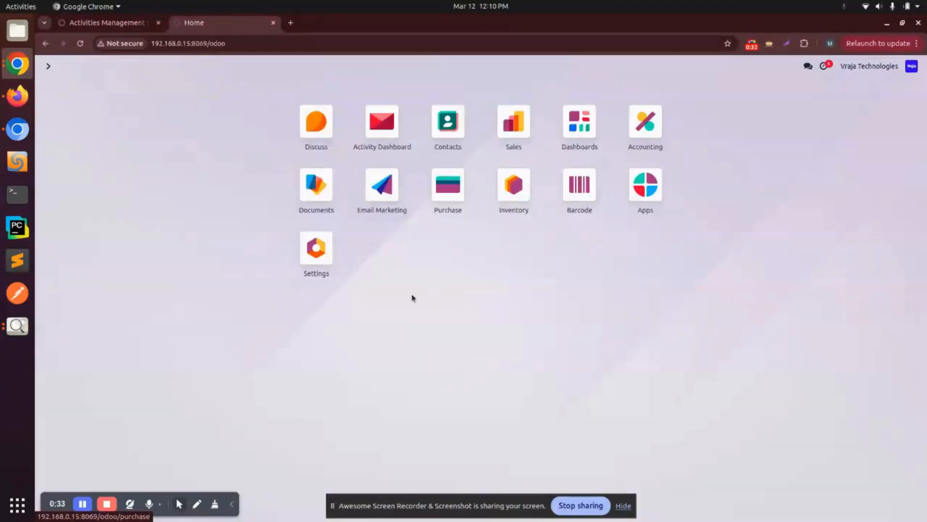
{"action": "left_click", "coordinate": [317, 245]}
{"action": "left_click", "coordinate": [182, 66]}
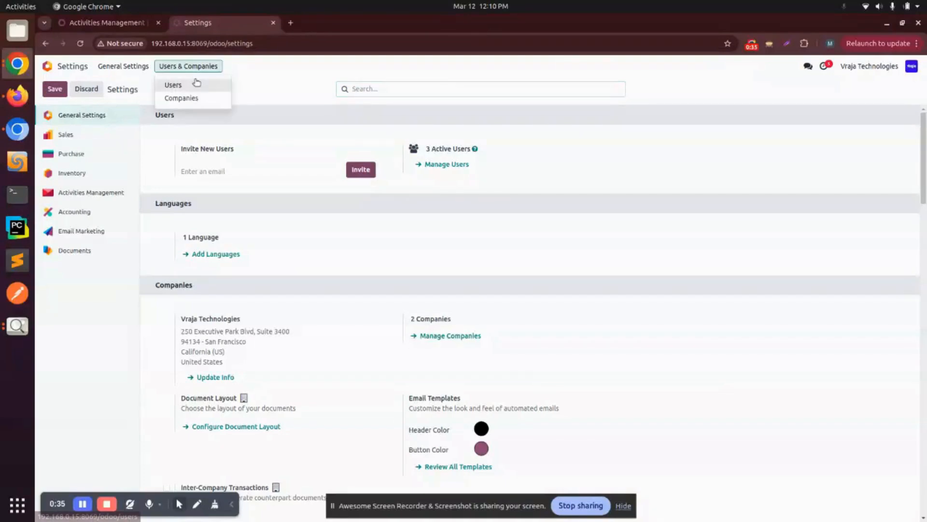
{"action": "left_click", "coordinate": [195, 85]}
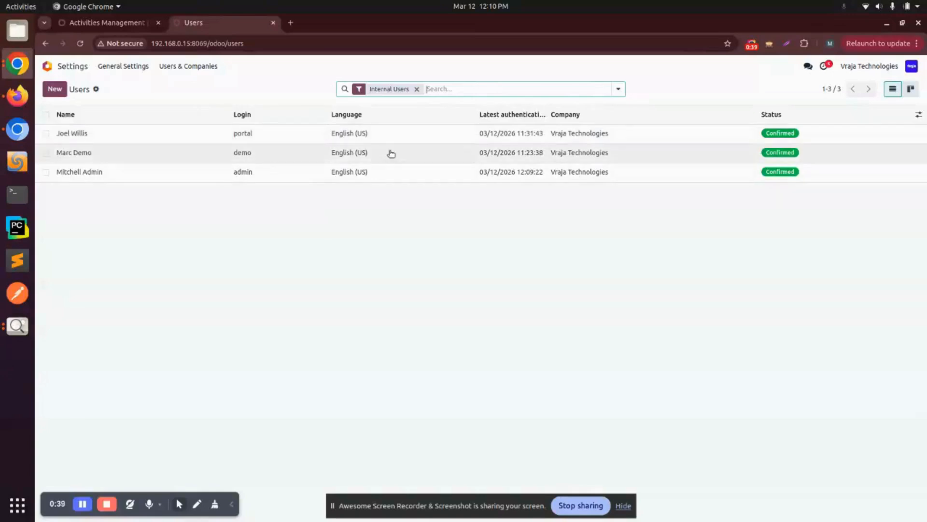
- In the user record with the portal login, set the Activity Management access right to Activity User
{"action": "left_click", "coordinate": [126, 137]}
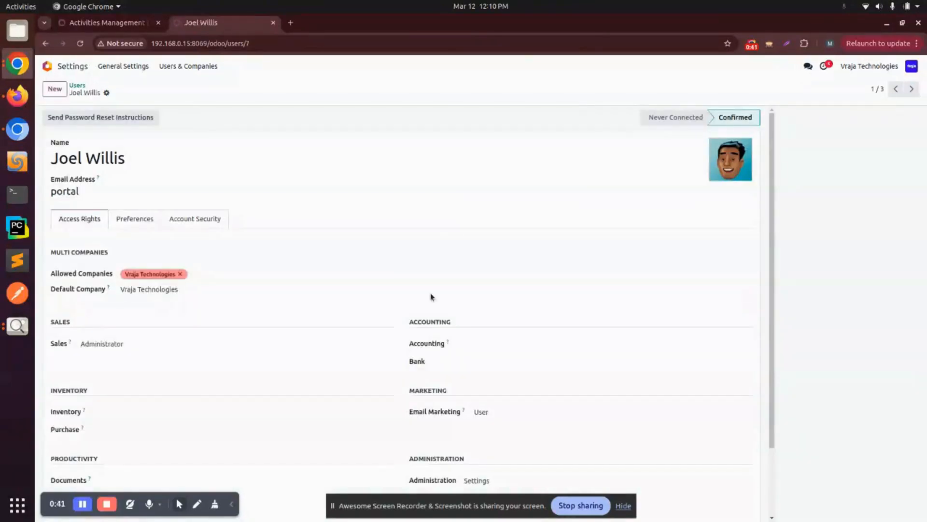
{"action": "scroll", "coordinate": [772, 137], "scroll_direction": "down", "scroll_amount": 3}
{"action": "left_click", "coordinate": [623, 506]}
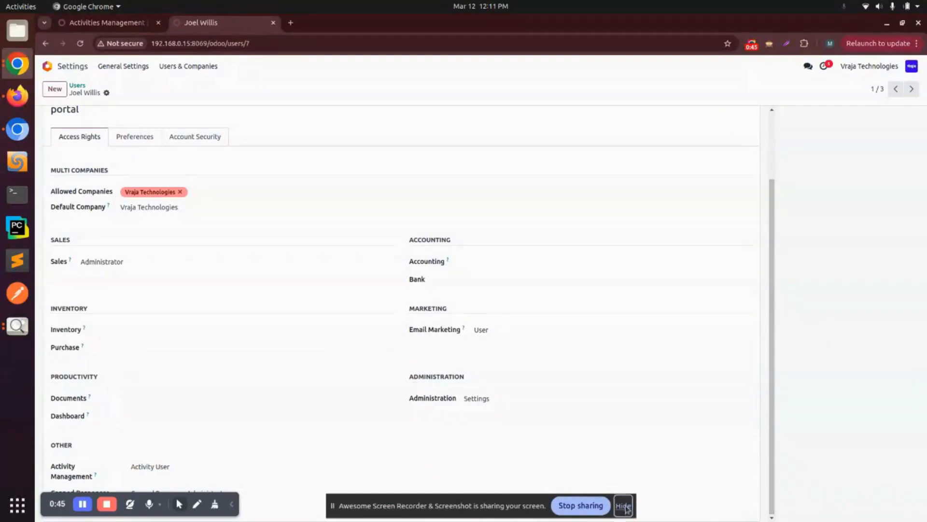
{"action": "left_click", "coordinate": [230, 507]}
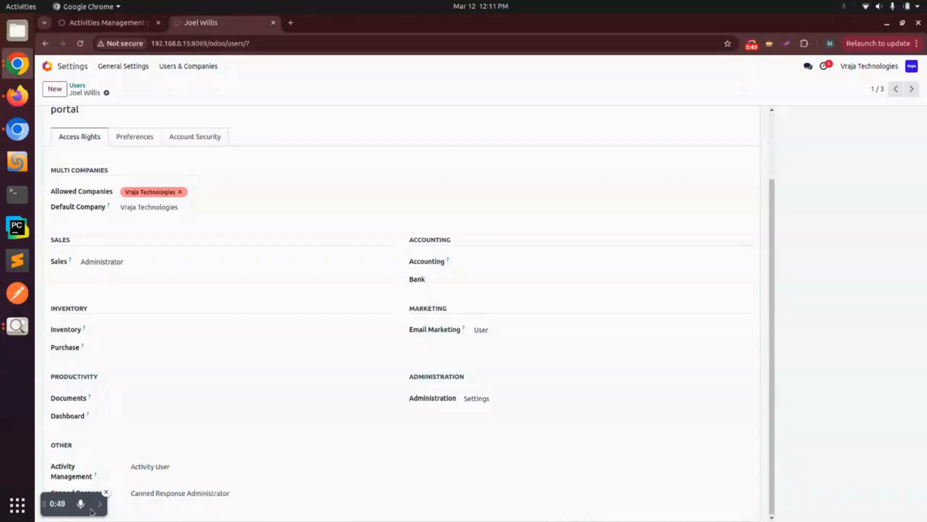
{"action": "left_click_drag", "start_coordinate": [61, 503], "coordinate": [56, 128]}
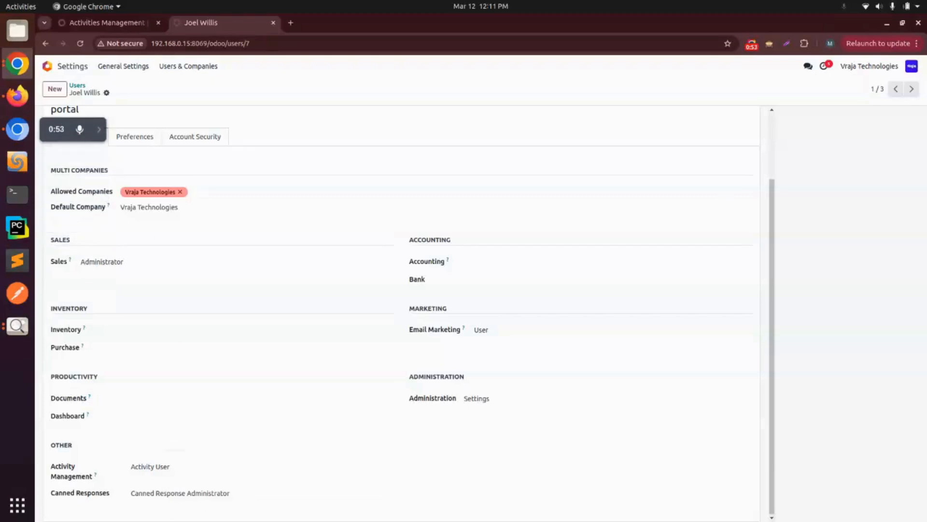
{"action": "left_click", "coordinate": [168, 467]}
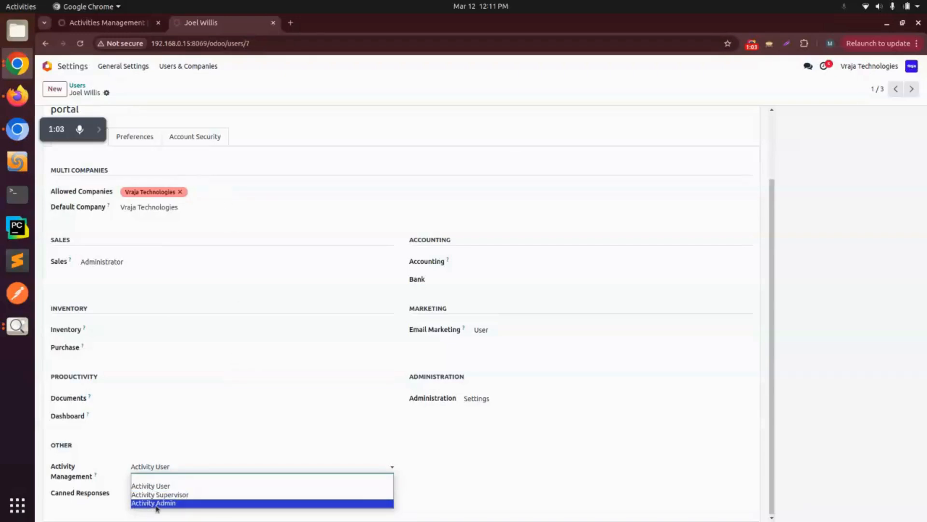
{"action": "left_click", "coordinate": [178, 489]}
- Review this user's record and the access levels offered for Activity Management without changing the selection
{"action": "scroll", "coordinate": [203, 362], "scroll_direction": "up", "scroll_amount": 2}
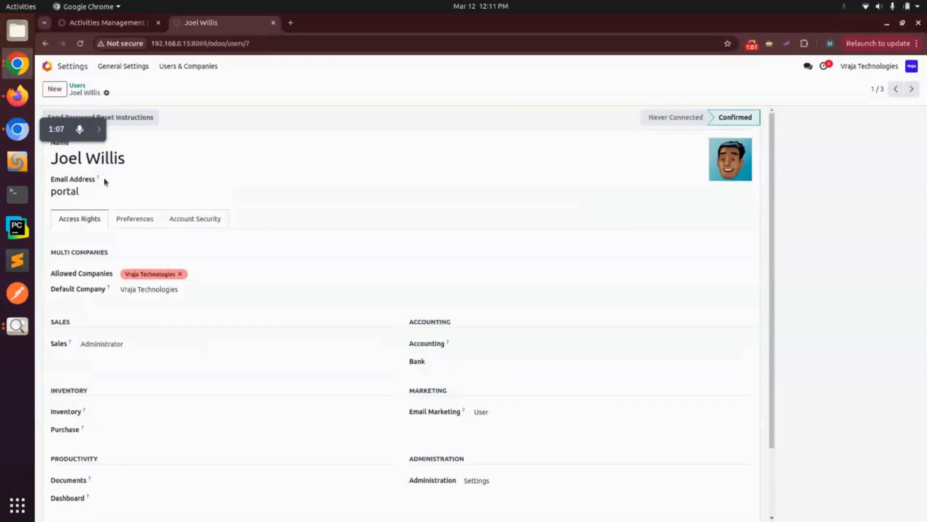
{"action": "scroll", "coordinate": [222, 495], "scroll_direction": "down", "scroll_amount": 2}
{"action": "left_click", "coordinate": [205, 469]}
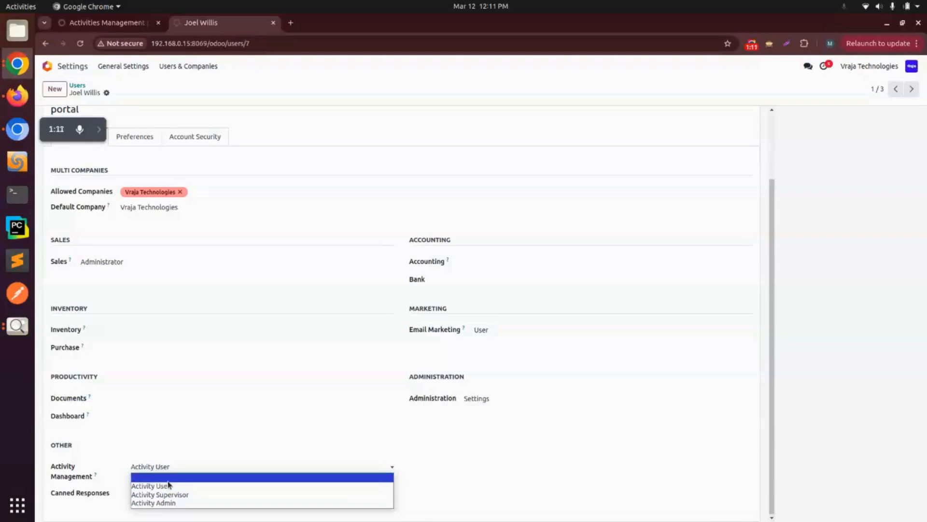
{"action": "left_click", "coordinate": [655, 462]}
- Return to the Users list and check the Activity Management access level of the user with the demo login
{"action": "left_click", "coordinate": [76, 85]}
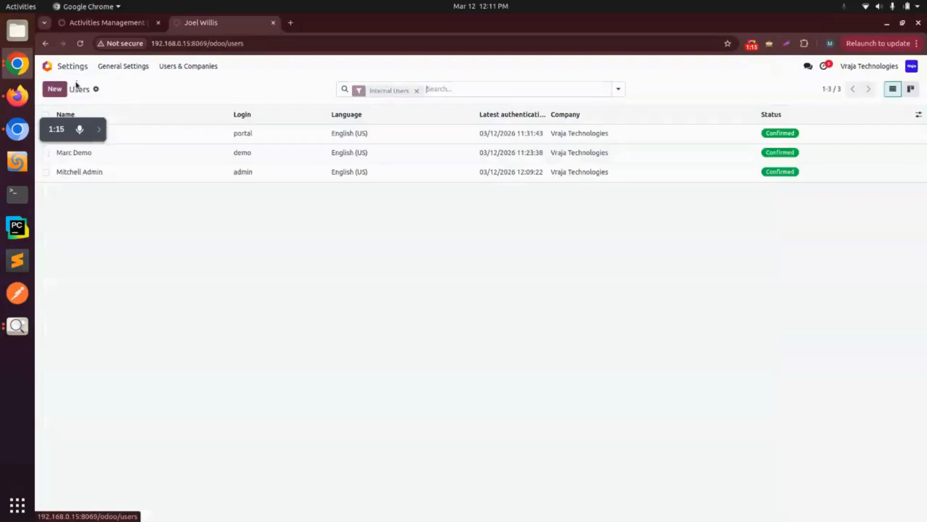
{"action": "left_click", "coordinate": [145, 149]}
{"action": "scroll", "coordinate": [169, 338], "scroll_direction": "down", "scroll_amount": 1}
{"action": "scroll", "coordinate": [165, 408], "scroll_direction": "down", "scroll_amount": 1}
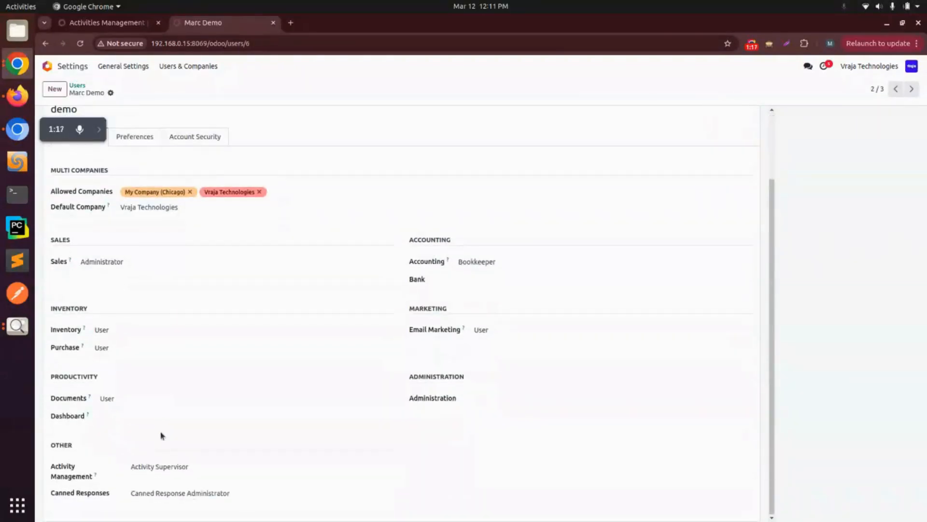
{"action": "left_click", "coordinate": [177, 470]}
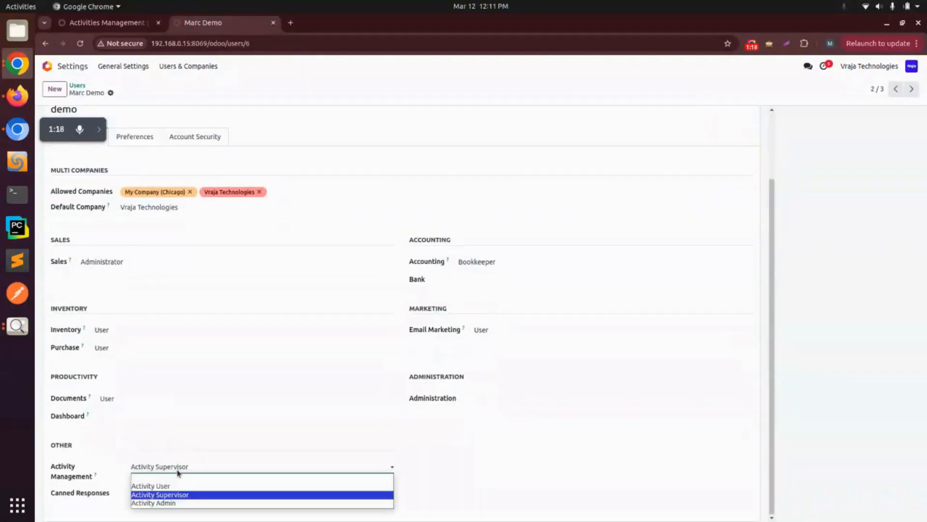
{"action": "left_click", "coordinate": [75, 86]}
- Return to the Users list and check the Activity Management access level options of the user with the admin login
{"action": "left_click", "coordinate": [76, 86]}
{"action": "left_click", "coordinate": [155, 177]}
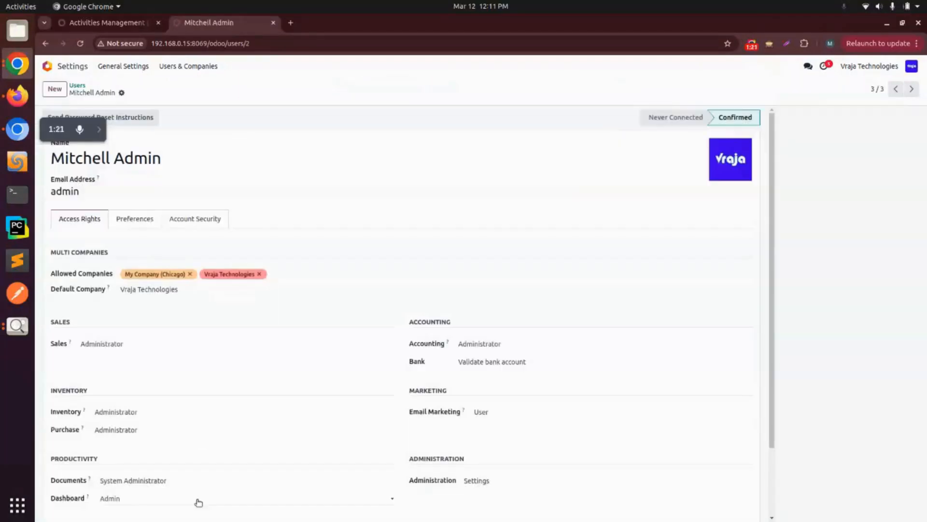
{"action": "scroll", "coordinate": [145, 435], "scroll_direction": "down", "scroll_amount": 2}
{"action": "left_click", "coordinate": [180, 468]}
{"action": "left_click", "coordinate": [188, 462]}
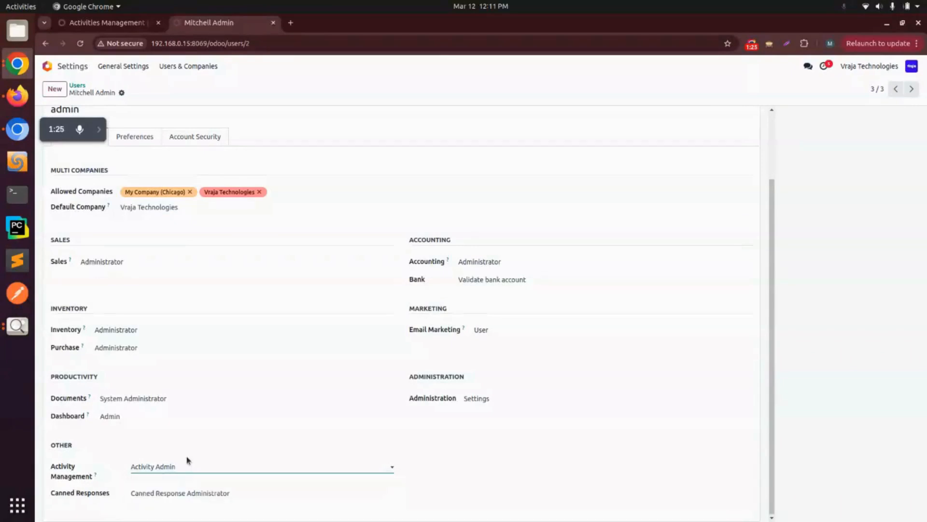
{"action": "left_click", "coordinate": [163, 469]}
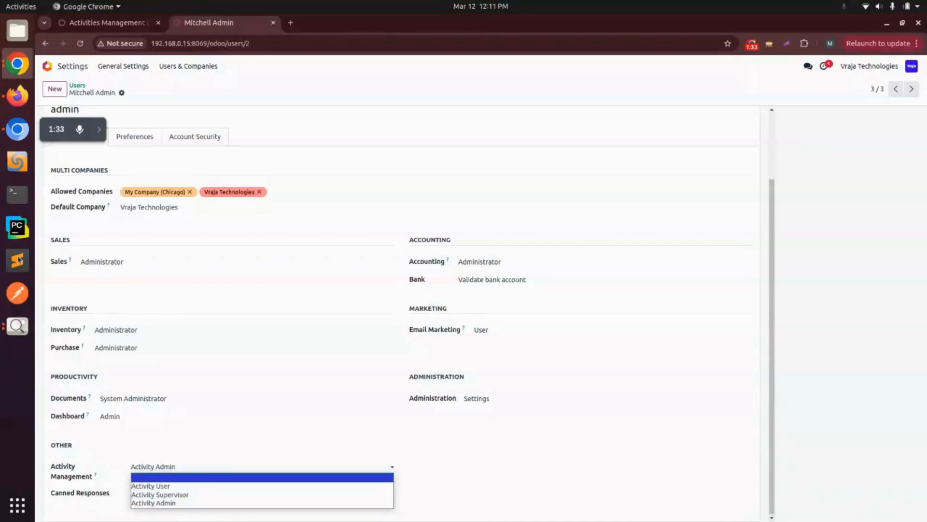
{"action": "left_click", "coordinate": [77, 85]}
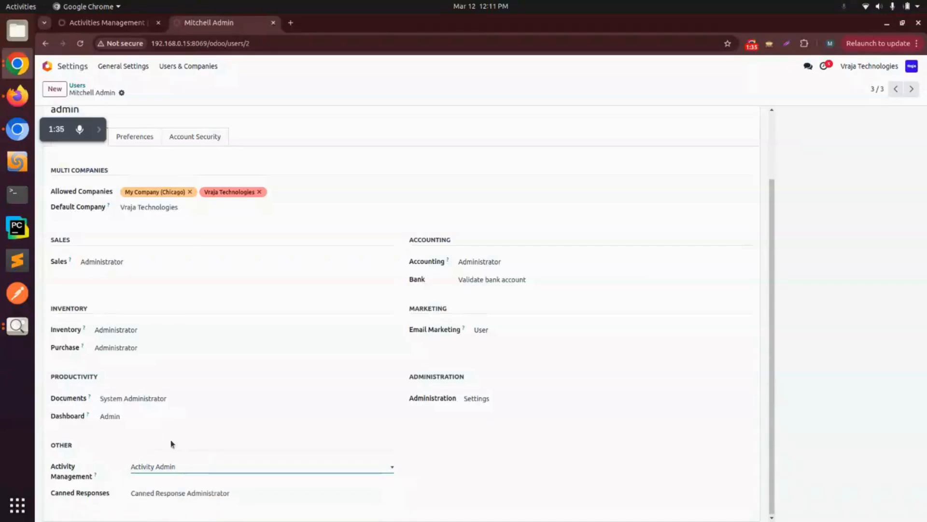
- Leave Settings for the home screen and open the Activity Dashboard app
{"action": "left_click", "coordinate": [47, 66]}
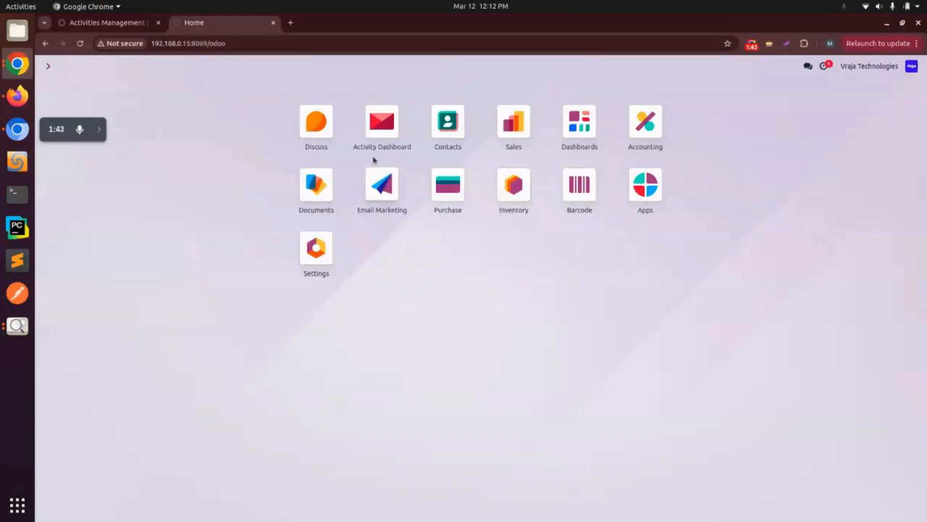
{"action": "left_click", "coordinate": [382, 123]}
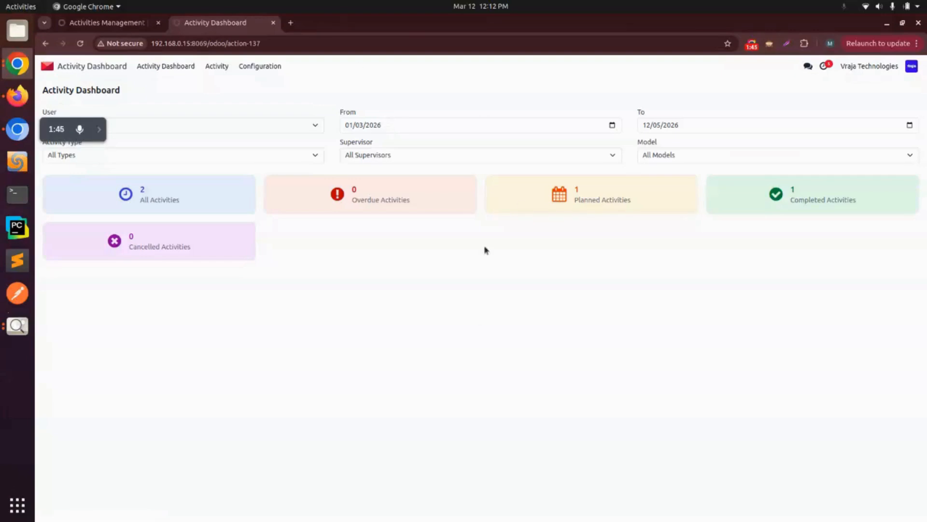
{"action": "left_click_drag", "start_coordinate": [66, 131], "coordinate": [66, 507]}
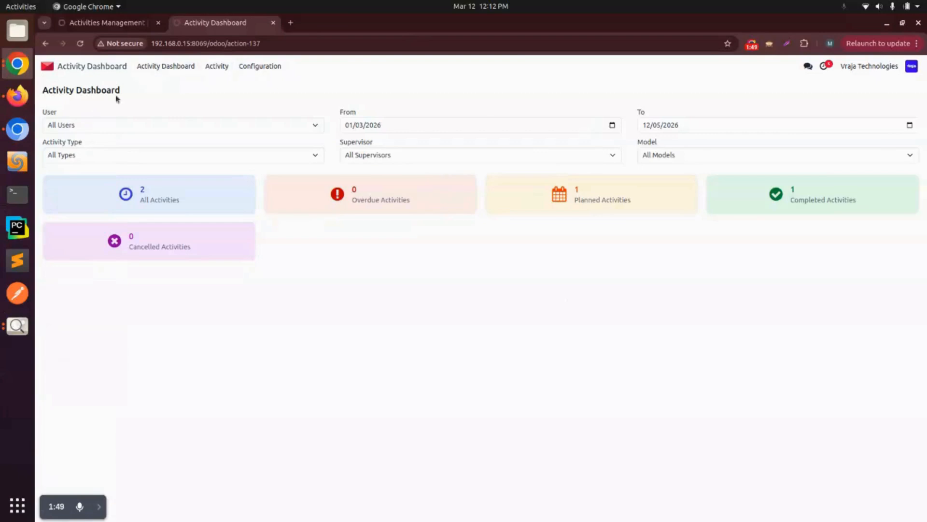
- Review the models selectable for Dashboard Document Models in the Activities Management settings, save the settings and return to the dashboard
{"action": "left_click", "coordinate": [282, 66]}
{"action": "left_click", "coordinate": [290, 86]}
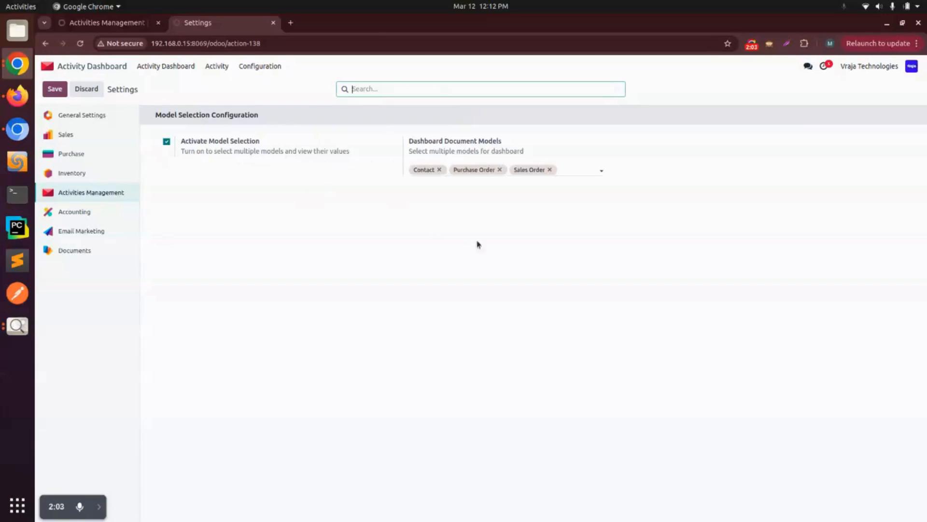
{"action": "left_click", "coordinate": [577, 171]}
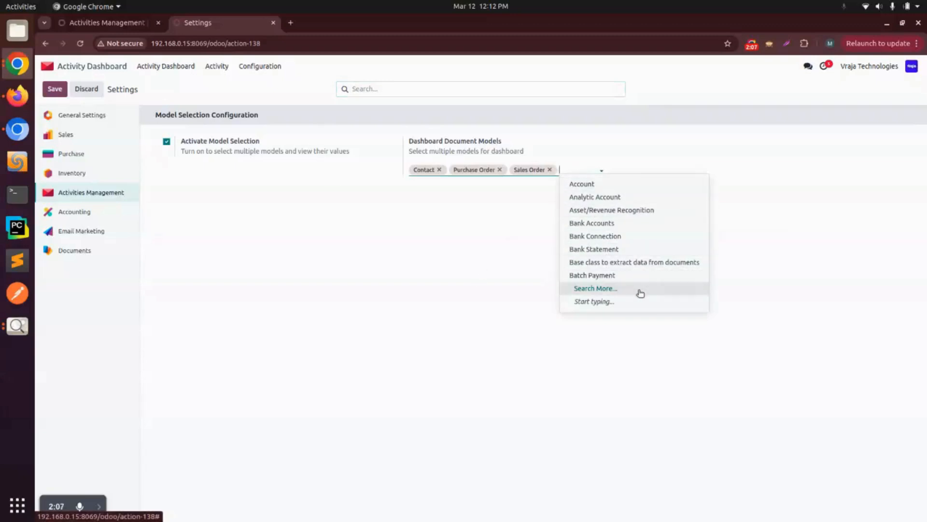
{"action": "left_click", "coordinate": [503, 245]}
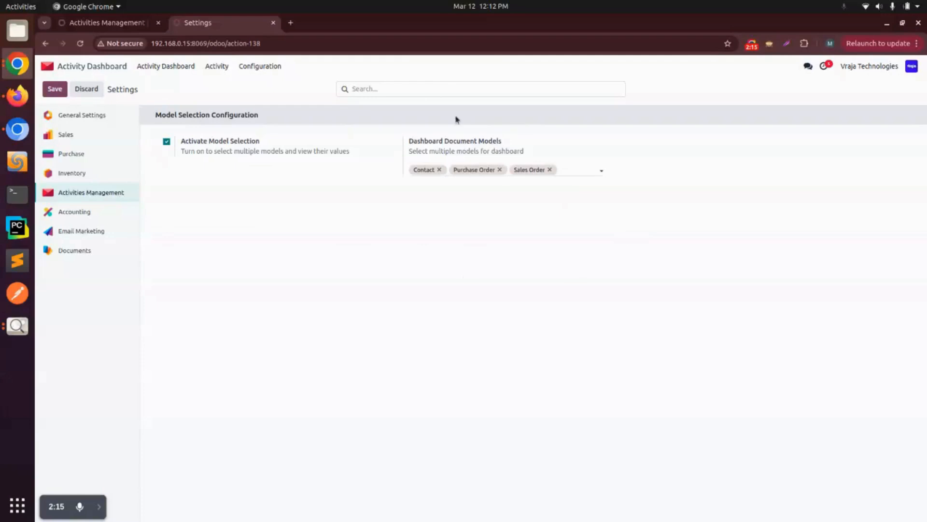
{"action": "left_click", "coordinate": [54, 89]}
{"action": "left_click", "coordinate": [172, 66]}
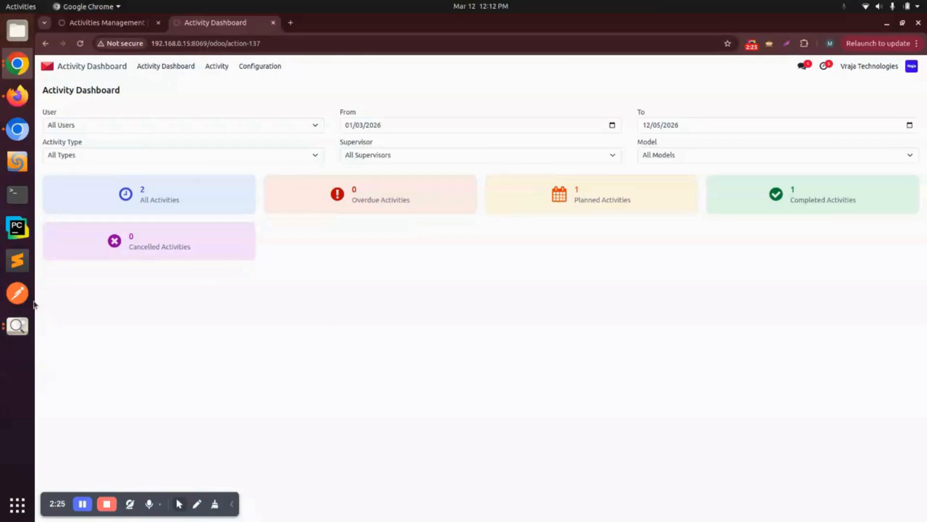
- View the My Activities list and the Supervisor Activities list
{"action": "left_click", "coordinate": [217, 71]}
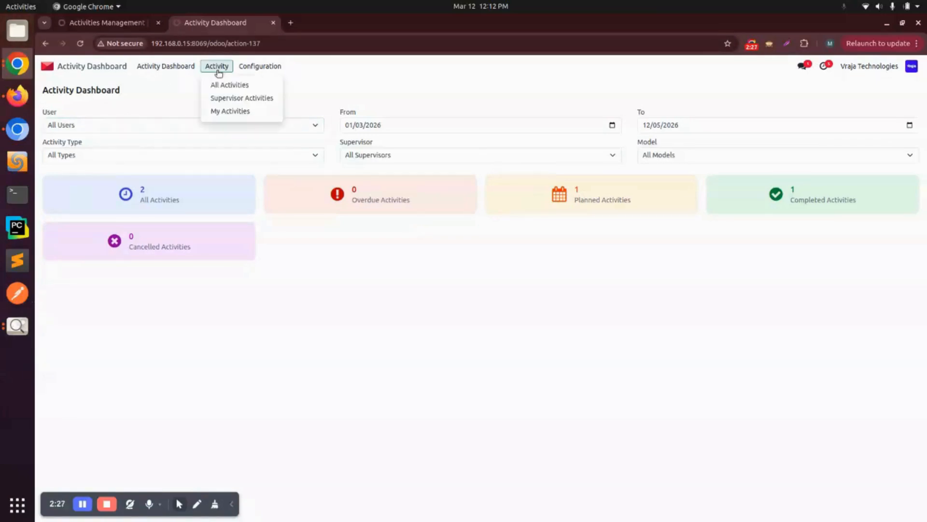
{"action": "left_click", "coordinate": [232, 112]}
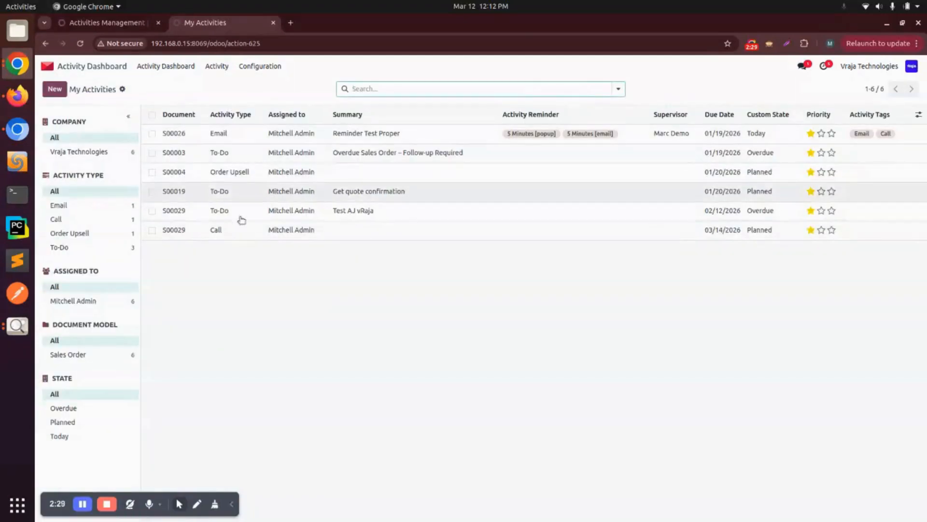
{"action": "left_click", "coordinate": [217, 66]}
{"action": "left_click", "coordinate": [243, 103]}
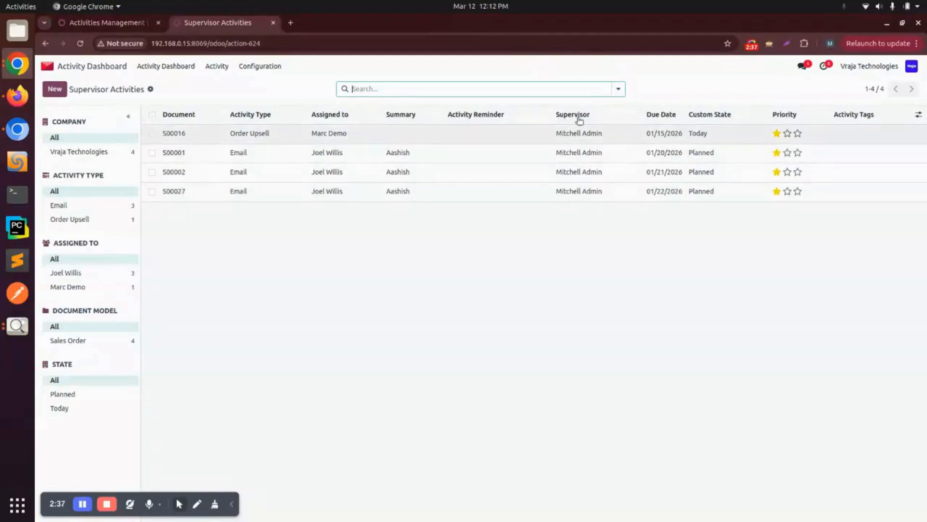
- Open the All Activities list and look through its records for all users
{"action": "left_click", "coordinate": [214, 73]}
{"action": "left_click", "coordinate": [225, 85]}
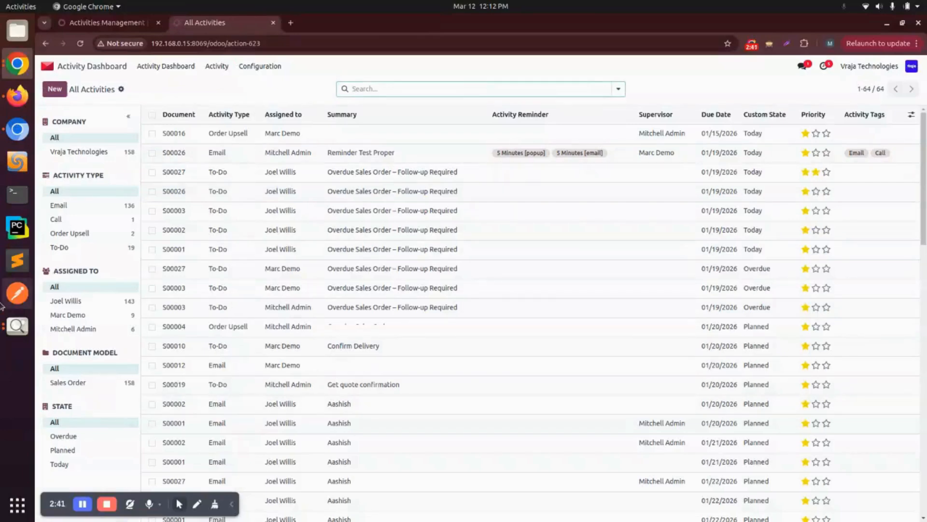
{"action": "scroll", "coordinate": [571, 174], "scroll_direction": "down", "scroll_amount": 10}
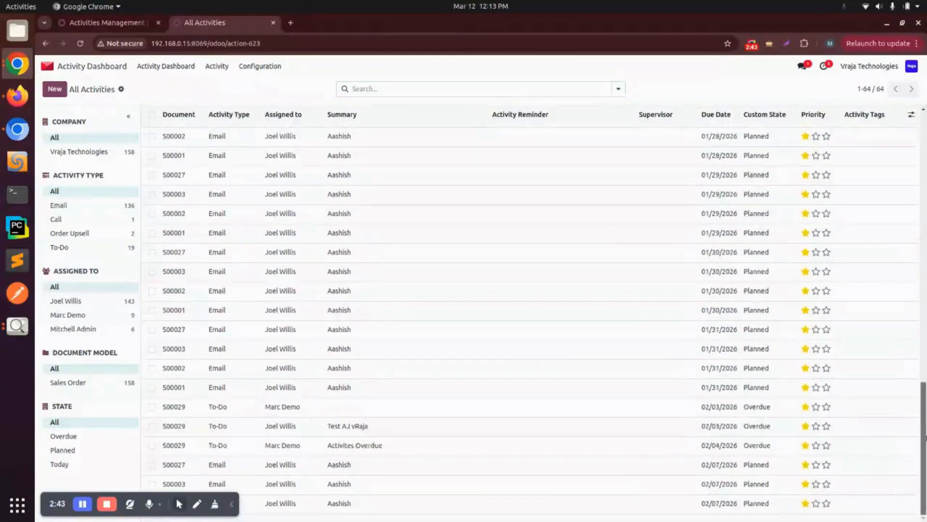
{"action": "scroll", "coordinate": [391, 159], "scroll_direction": "up", "scroll_amount": 10}
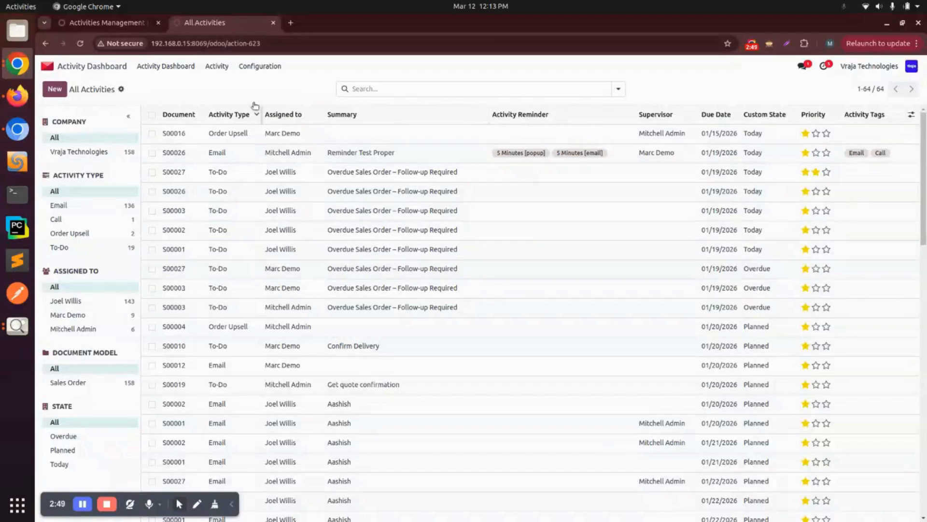
{"action": "left_click", "coordinate": [246, 70]}
{"action": "left_click", "coordinate": [224, 70]}
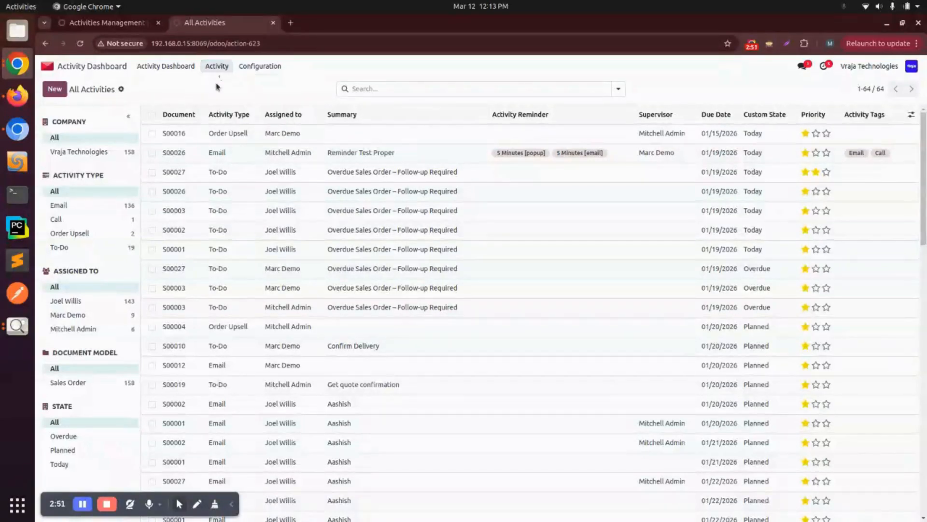
- Return to the Activity Dashboard and filter it by the second individual user listed
{"action": "left_click", "coordinate": [218, 66]}
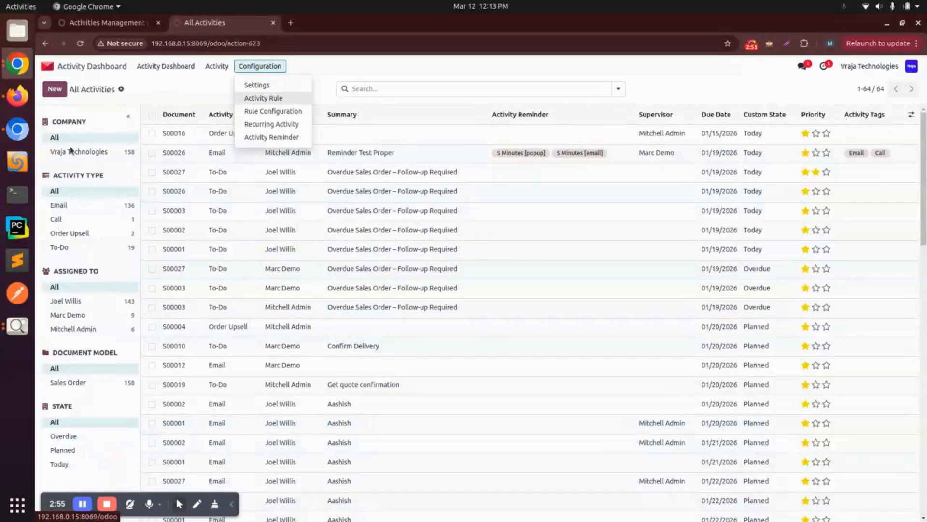
{"action": "left_click", "coordinate": [167, 99]}
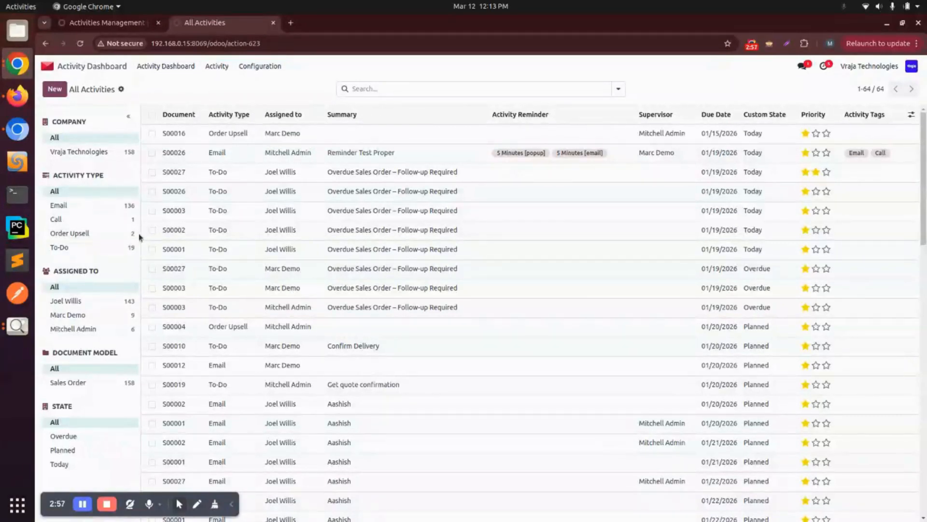
{"action": "left_click", "coordinate": [189, 67]}
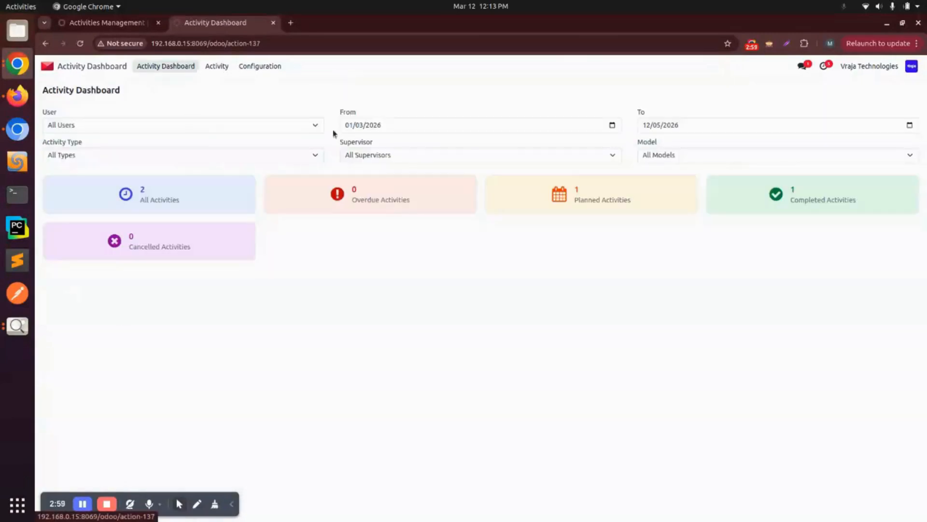
{"action": "left_click", "coordinate": [102, 125]}
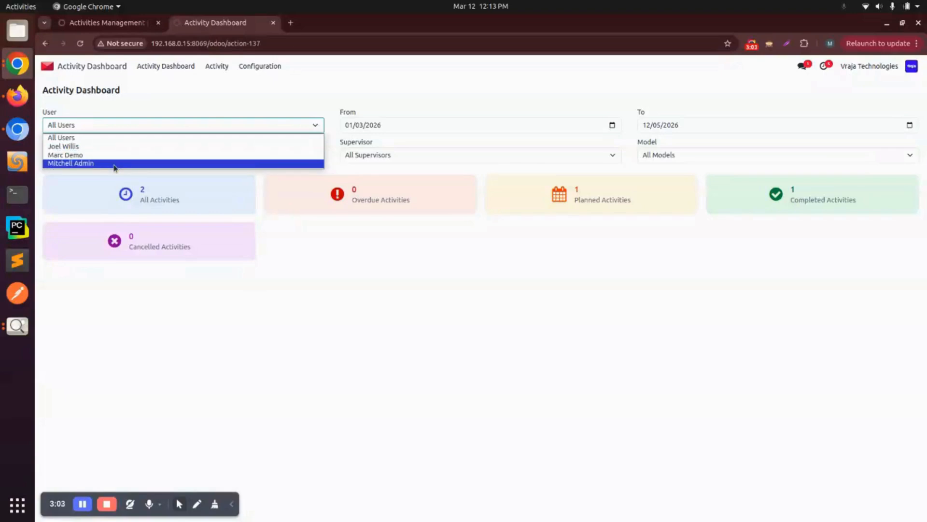
{"action": "left_click", "coordinate": [81, 157]}
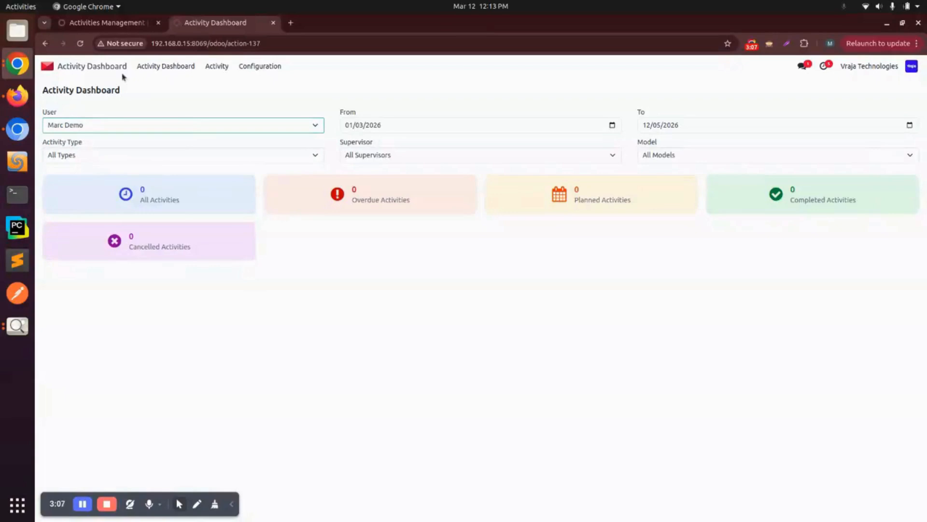
- Set the dashboard's From date to 01/01/2025
{"action": "left_click", "coordinate": [376, 125]}
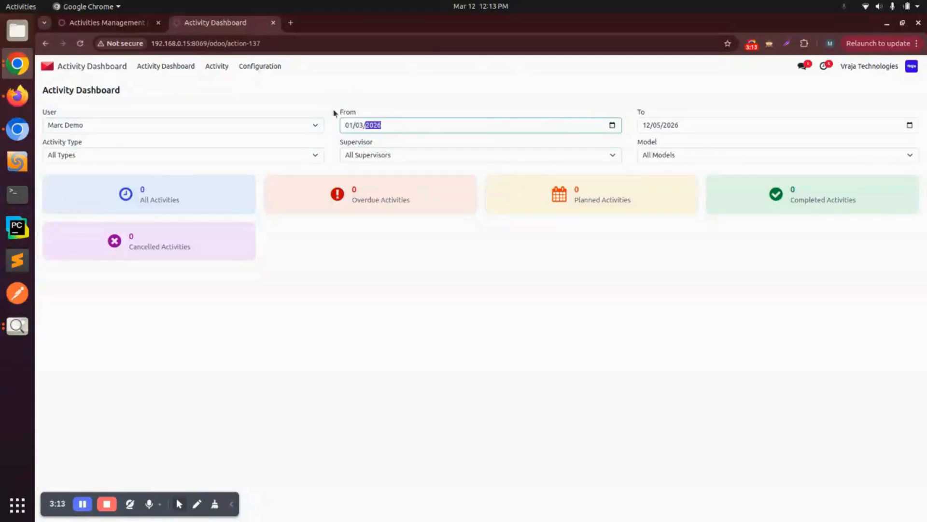
{"action": "left_click", "coordinate": [612, 125]}
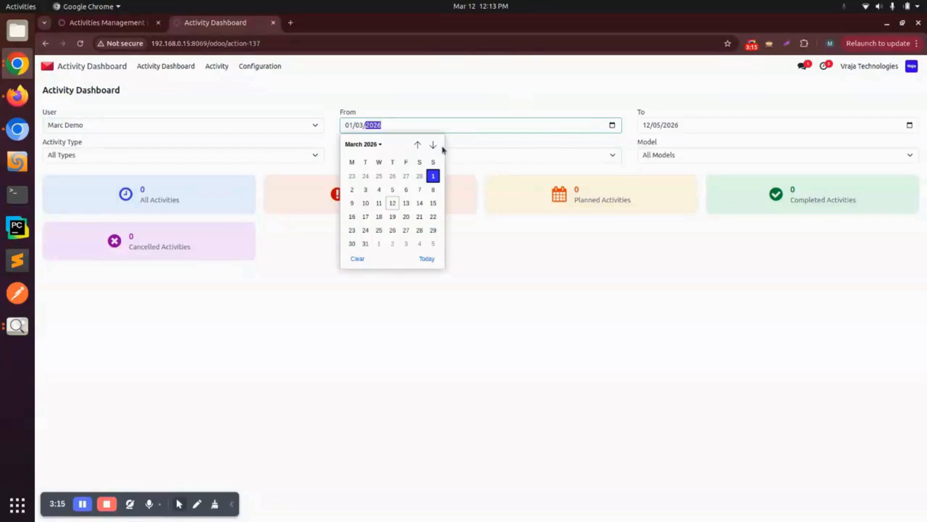
{"action": "left_click", "coordinate": [362, 145]}
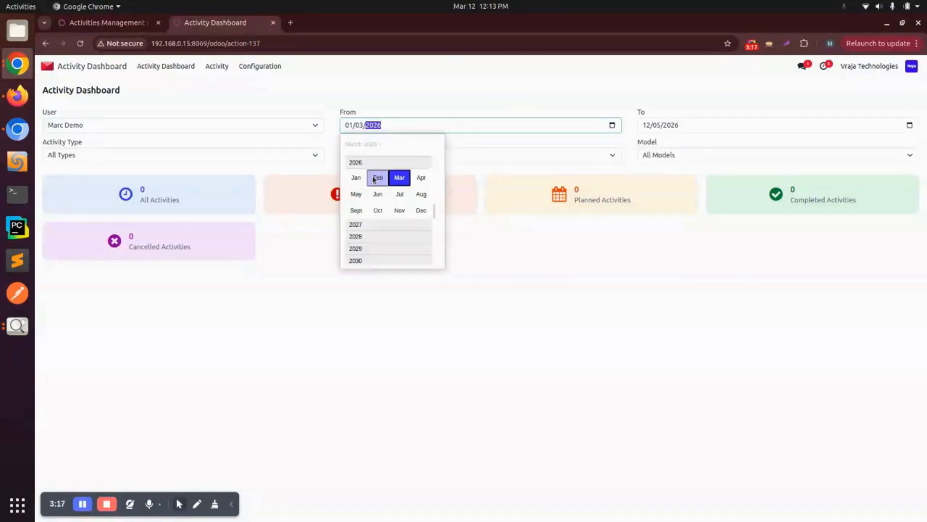
{"action": "scroll", "coordinate": [364, 162], "scroll_direction": "up", "scroll_amount": 1}
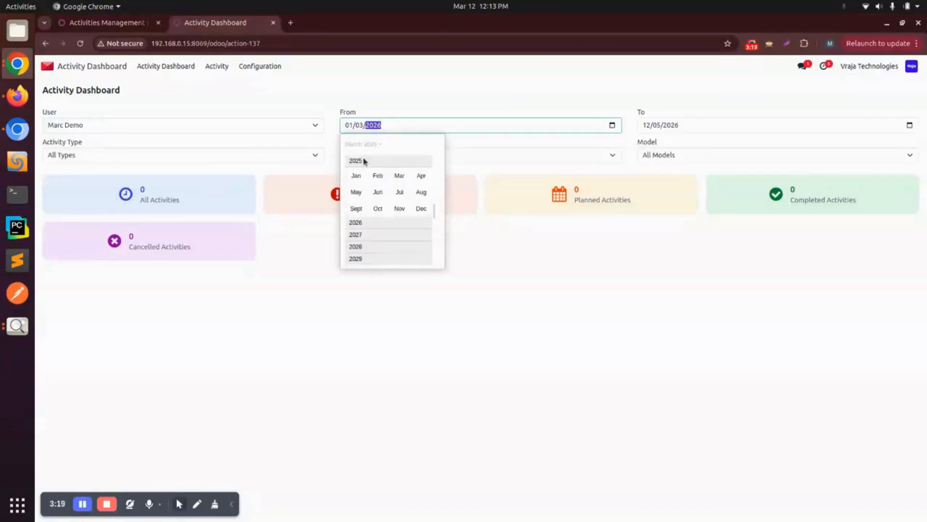
{"action": "left_click", "coordinate": [356, 175]}
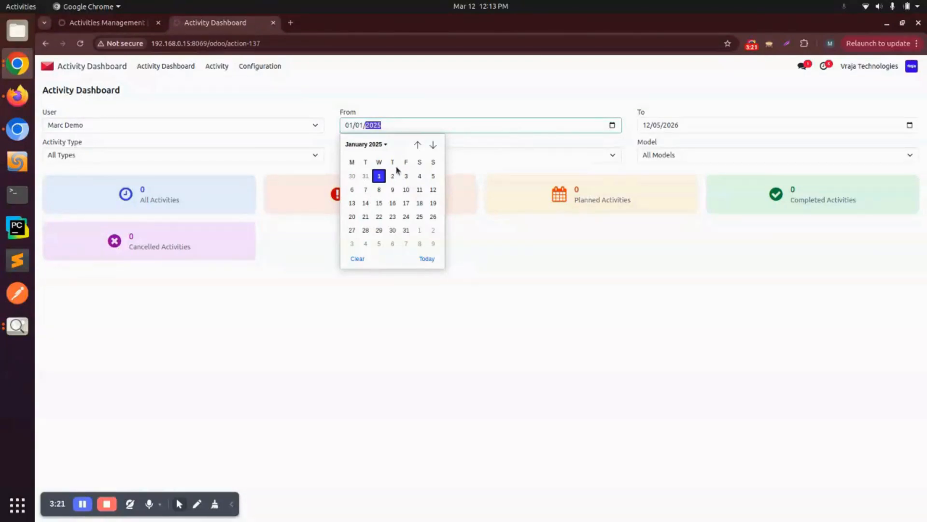
{"action": "left_click", "coordinate": [664, 127]}
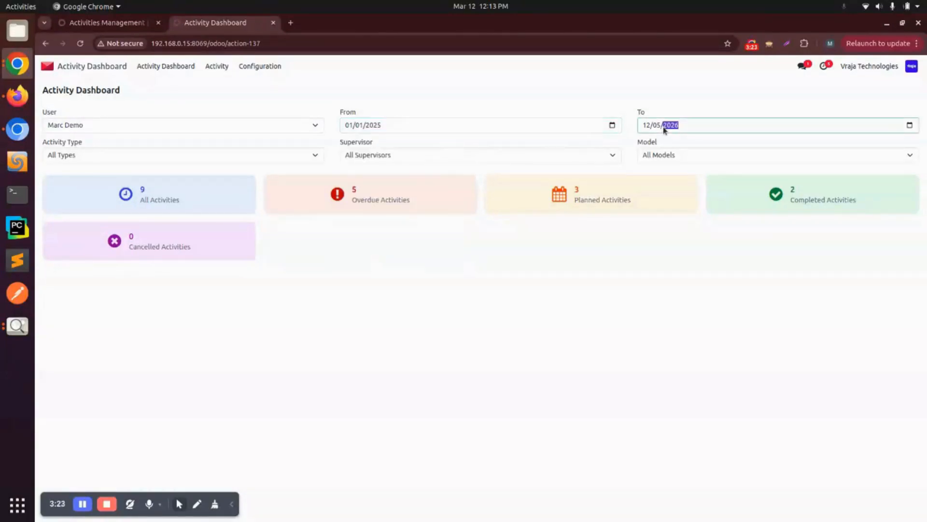
{"action": "left_click", "coordinate": [478, 330]}
- Filter the dashboard by the second individual supervisor listed and the Email activity type
{"action": "left_click", "coordinate": [76, 127]}
{"action": "left_click", "coordinate": [377, 155]}
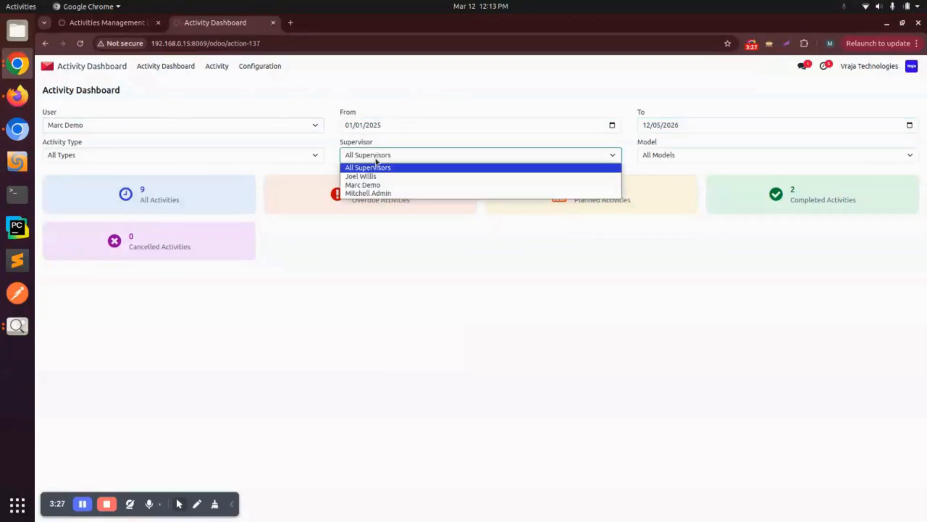
{"action": "left_click", "coordinate": [360, 185]}
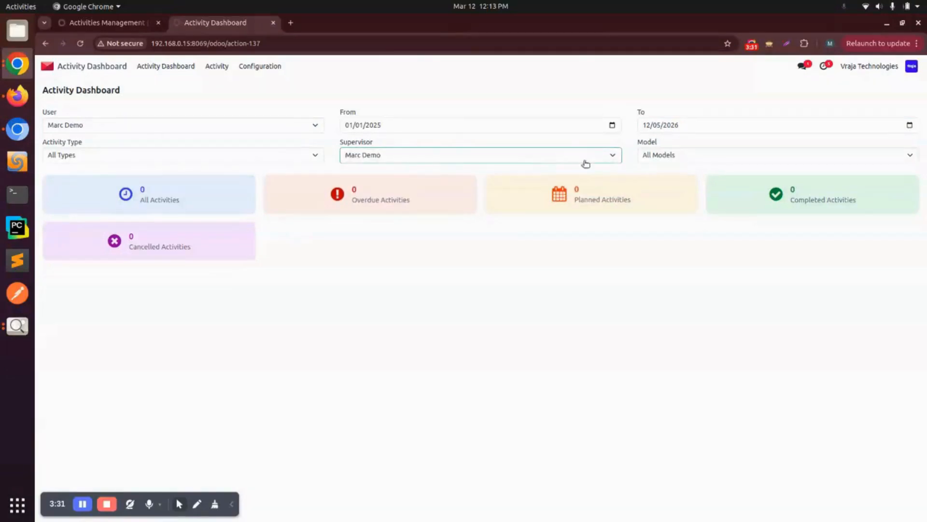
{"action": "left_click", "coordinate": [118, 156]}
{"action": "left_click", "coordinate": [109, 175]}
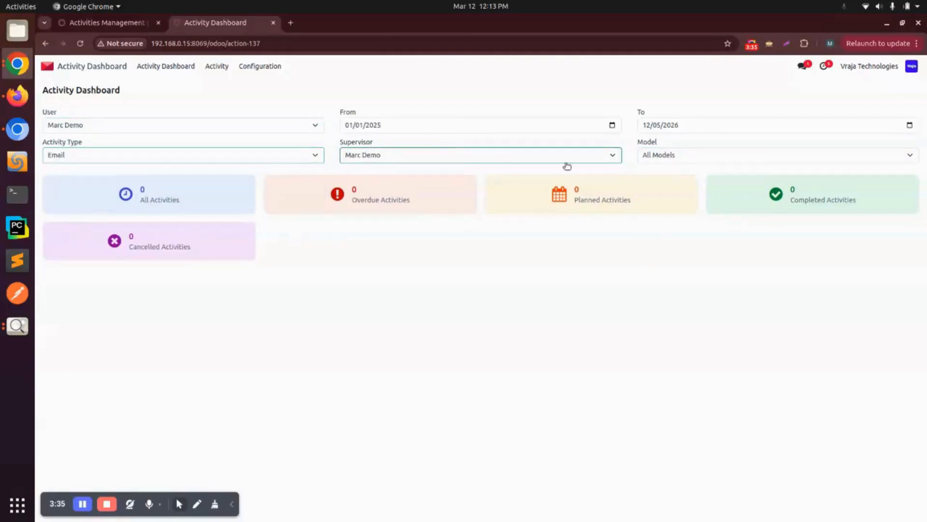
- Reset the Supervisor filter to All Supervisors, leaving the Model filter at All Models
{"action": "left_click", "coordinate": [691, 157]}
{"action": "left_click", "coordinate": [396, 155]}
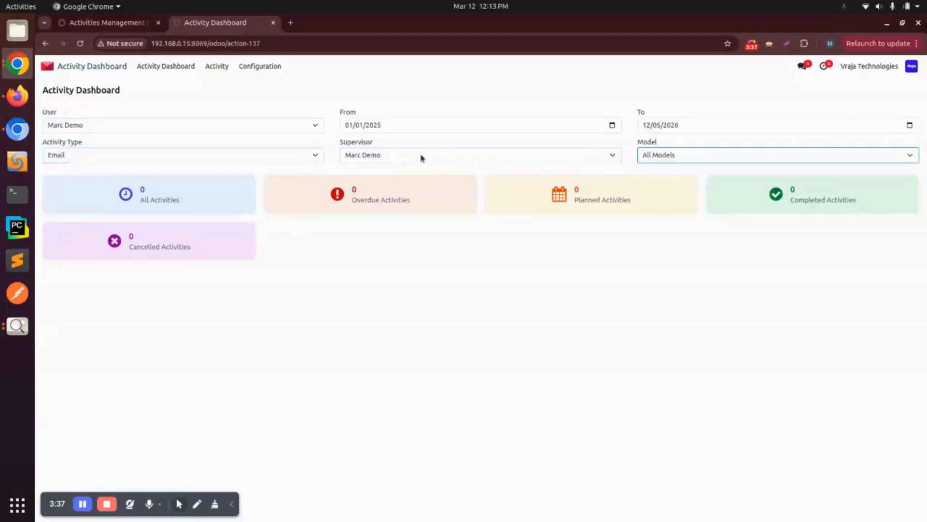
{"action": "left_click", "coordinate": [378, 155]}
{"action": "left_click", "coordinate": [402, 167]}
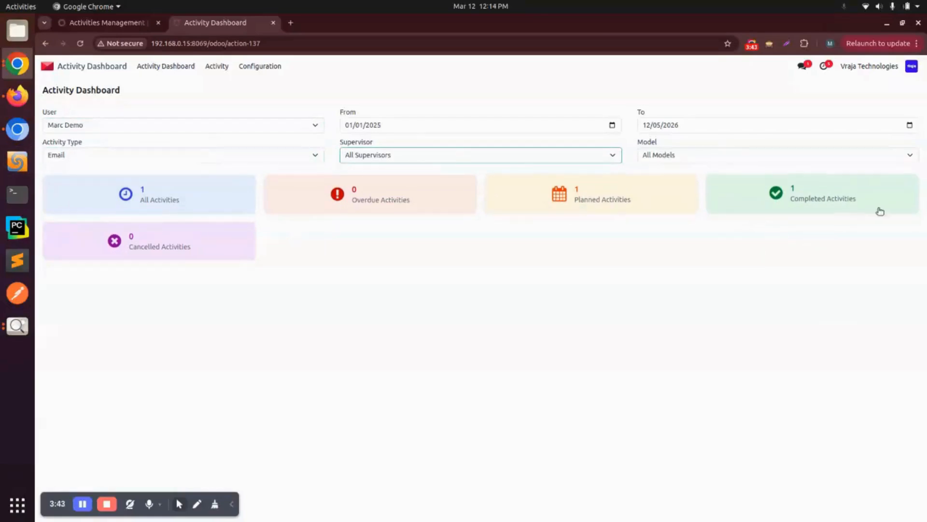
- Switch the User filter to the first individual user listed, and after that to the third
{"action": "left_click", "coordinate": [146, 125]}
{"action": "left_click", "coordinate": [47, 147]}
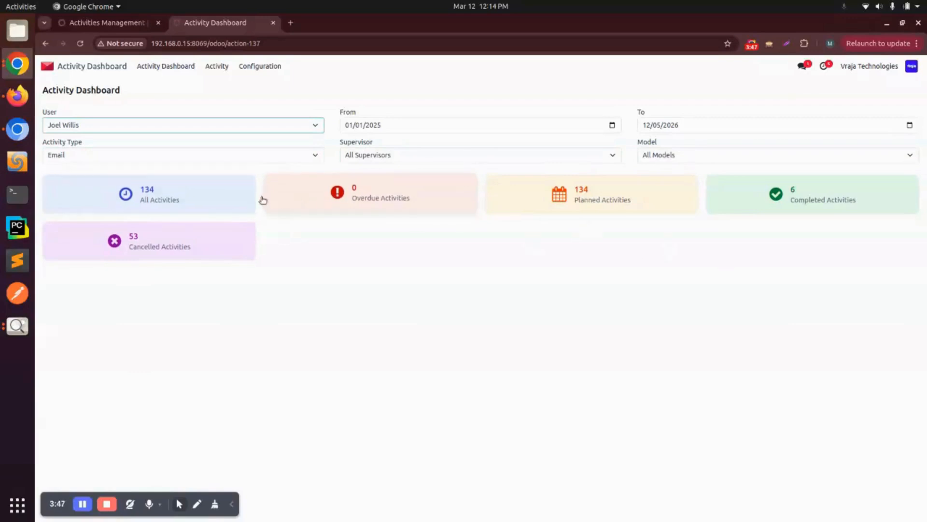
{"action": "left_click", "coordinate": [97, 126]}
{"action": "left_click", "coordinate": [89, 163]}
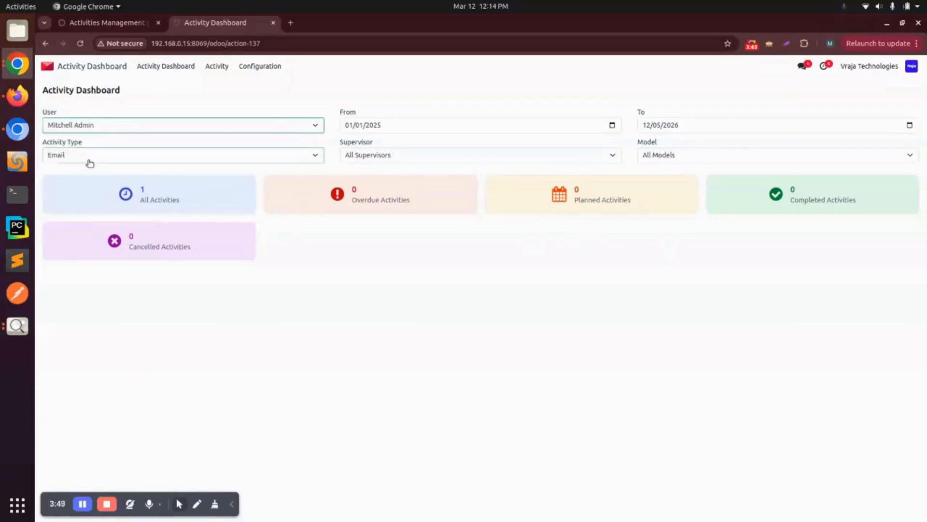
{"action": "left_click", "coordinate": [145, 128]}
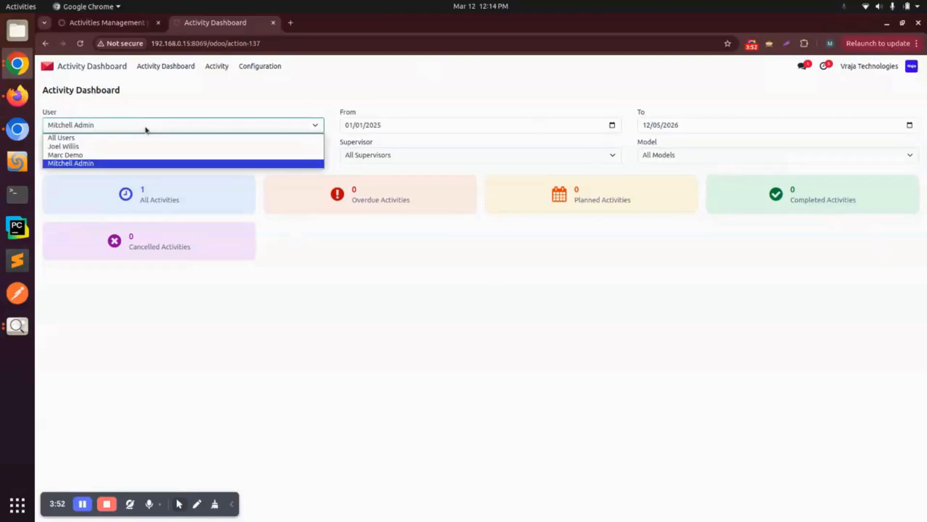
{"action": "left_click", "coordinate": [656, 103]}
- Review the Model filter's options and set the Activity Type filter to All Types
{"action": "left_click", "coordinate": [683, 155]}
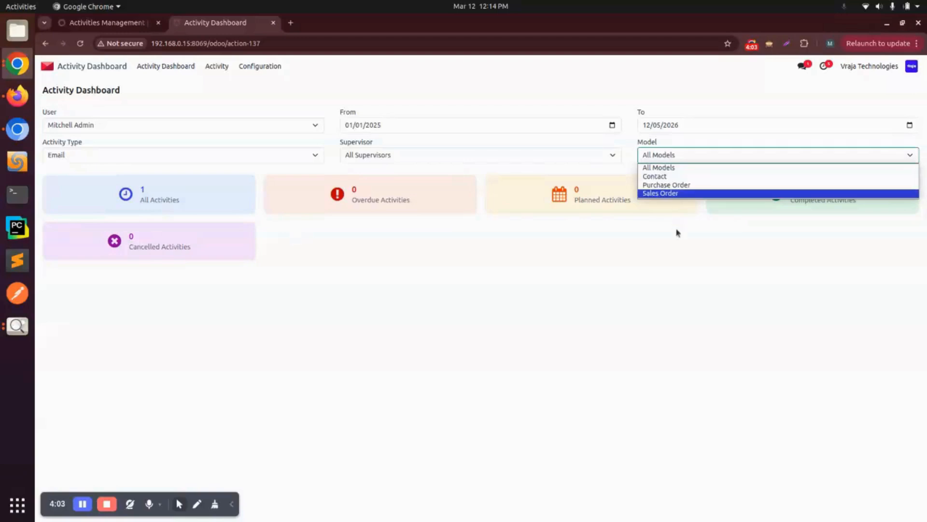
{"action": "left_click", "coordinate": [430, 161]}
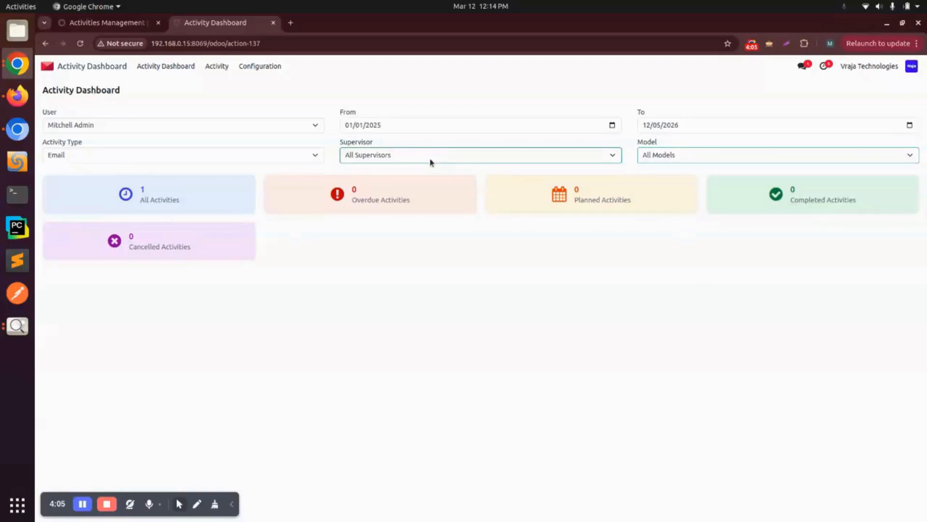
{"action": "left_click", "coordinate": [56, 159]}
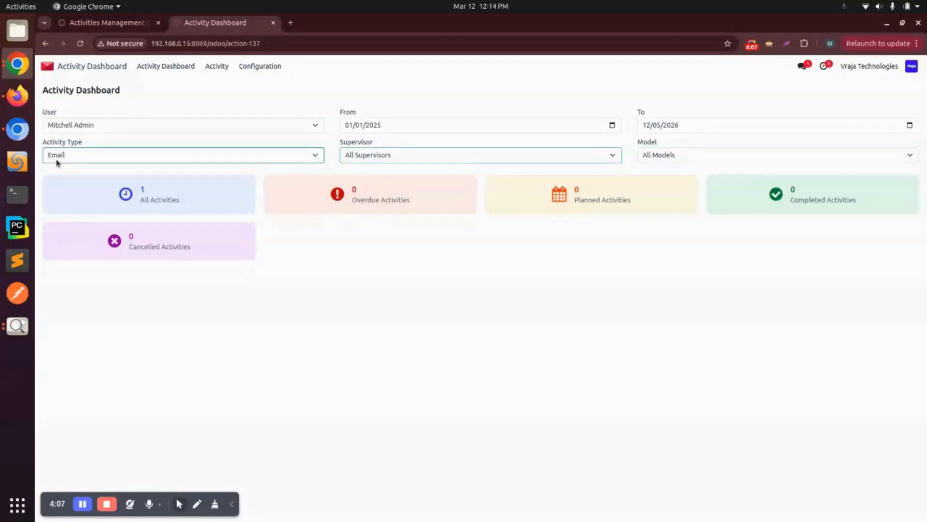
{"action": "left_click", "coordinate": [56, 160]}
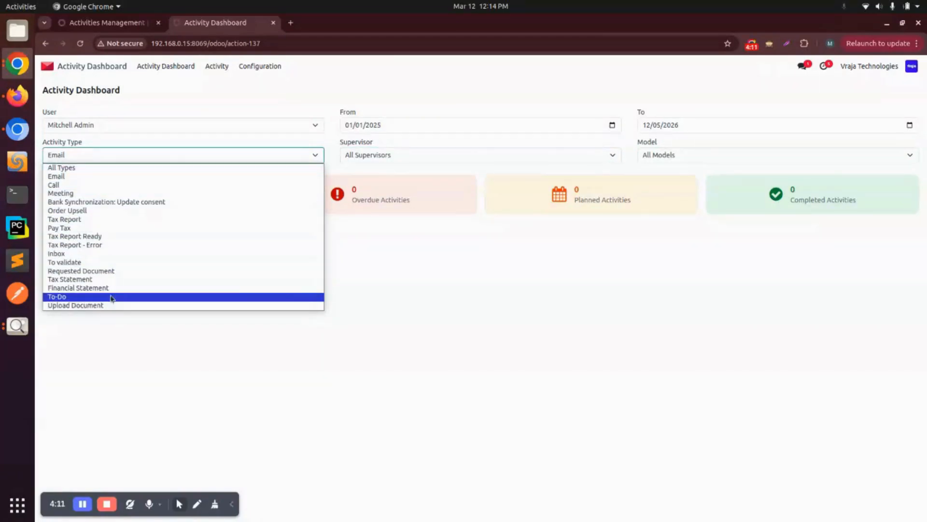
{"action": "left_click", "coordinate": [68, 169]}
{"action": "left_click", "coordinate": [66, 159]}
{"action": "left_click", "coordinate": [74, 167]}
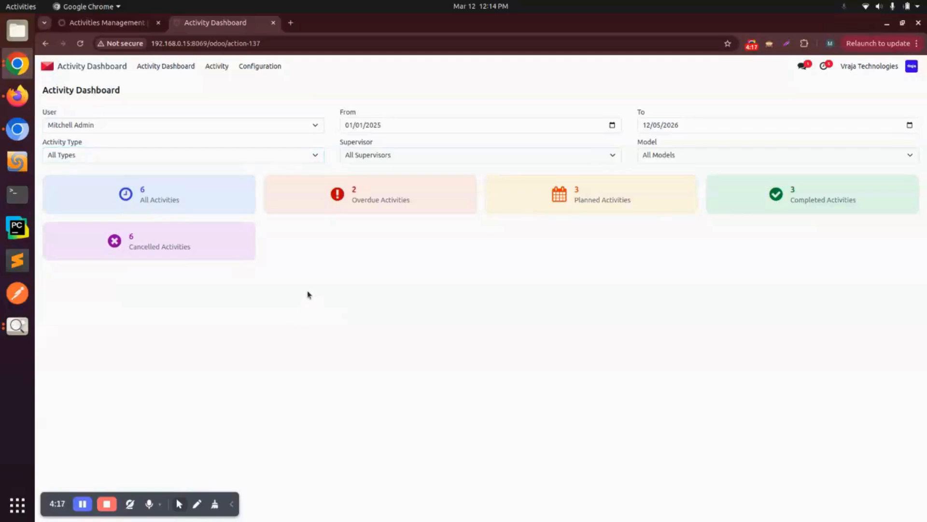
- View the records behind the All Activities and Planned Activities cards, returning to the dashboard after each
{"action": "left_click", "coordinate": [215, 196]}
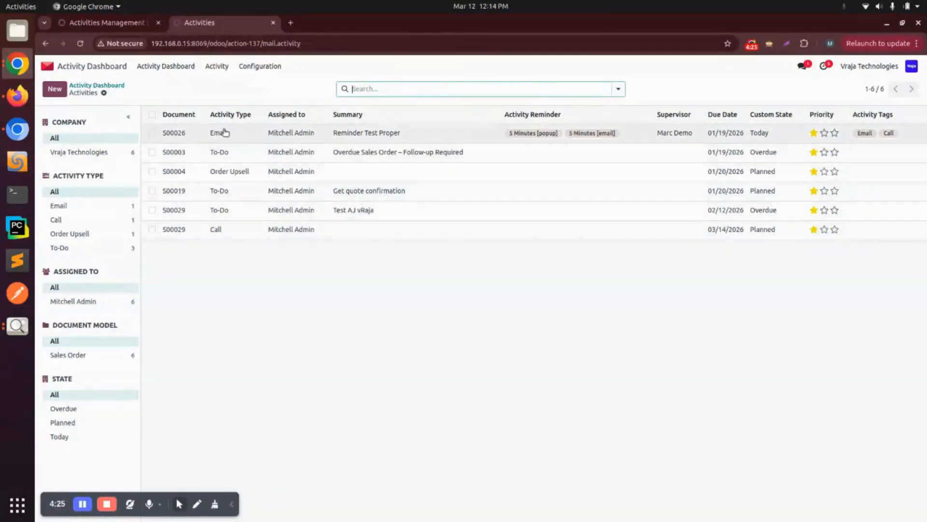
{"action": "left_click", "coordinate": [47, 44]}
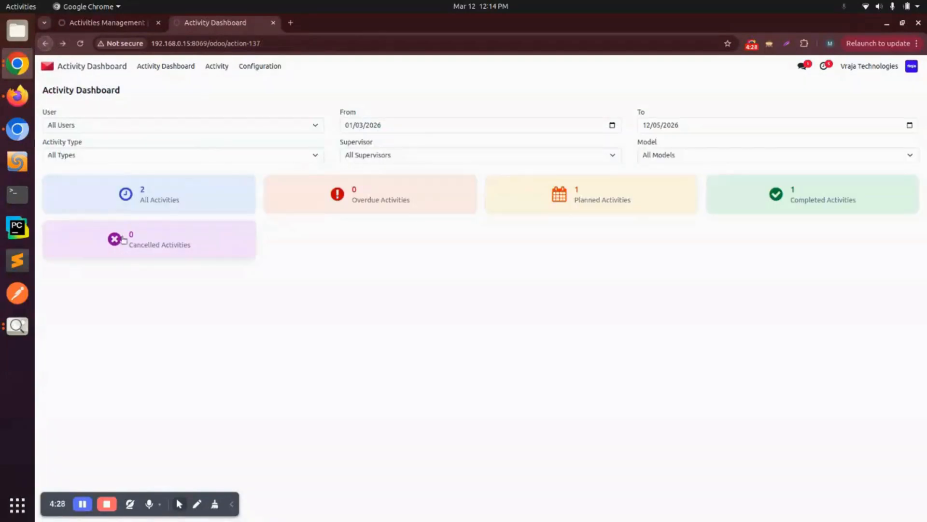
{"action": "left_click", "coordinate": [627, 202]}
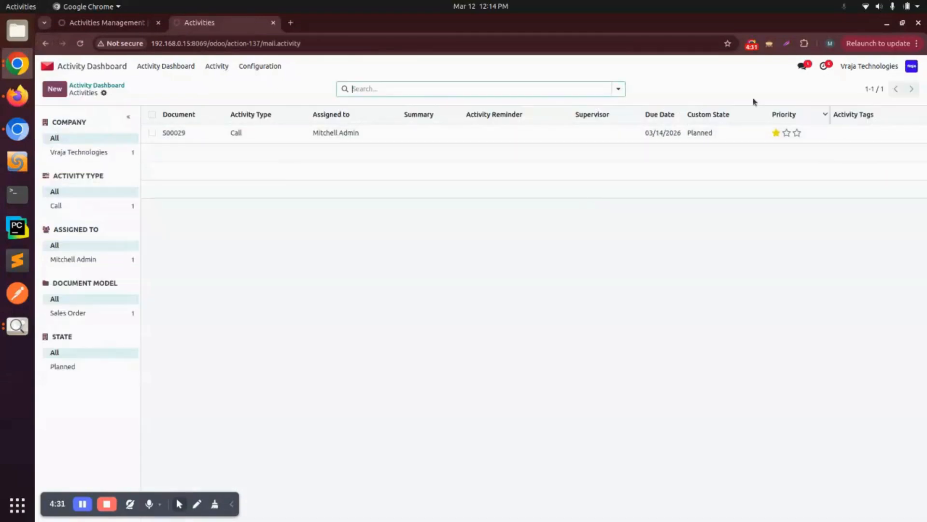
{"action": "left_click", "coordinate": [47, 44]}
- View the records behind the Completed Activities and Cancelled Activities cards, returning to the dashboard after each
{"action": "left_click", "coordinate": [816, 191]}
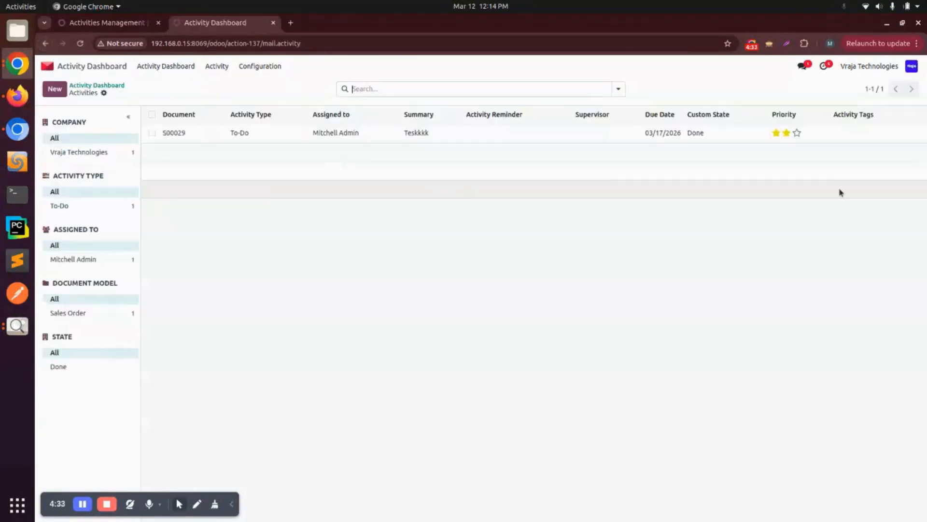
{"action": "left_click", "coordinate": [47, 44]}
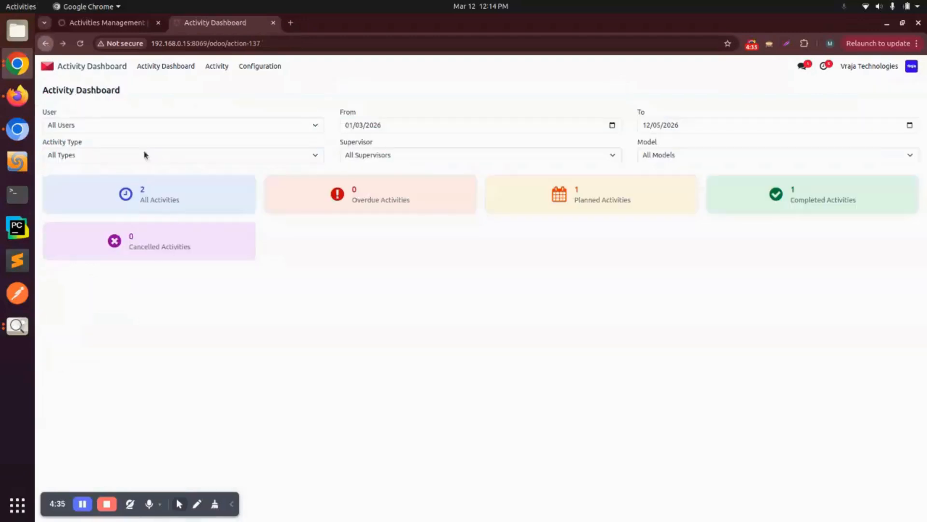
{"action": "left_click", "coordinate": [192, 247]}
{"action": "left_click", "coordinate": [47, 44]}
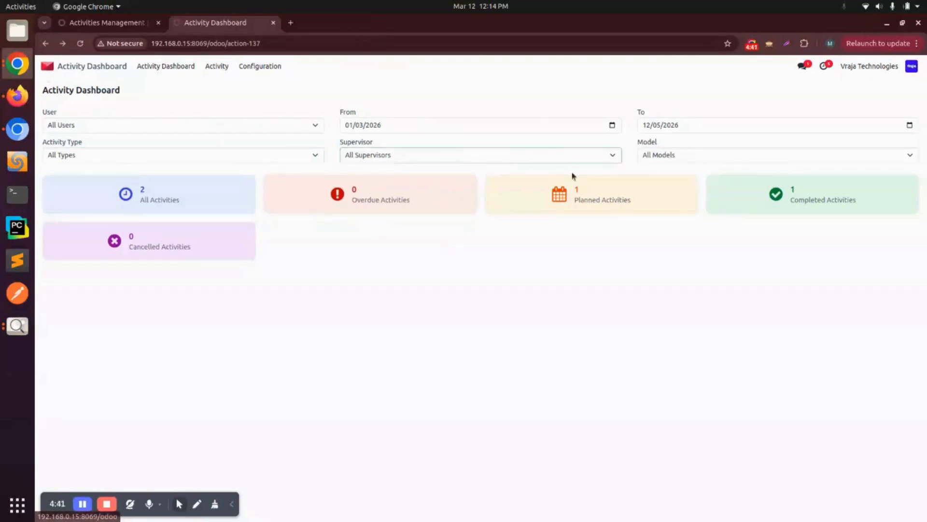
- Create a new sales quotation for the customer Azure Interior
{"action": "left_click", "coordinate": [48, 67]}
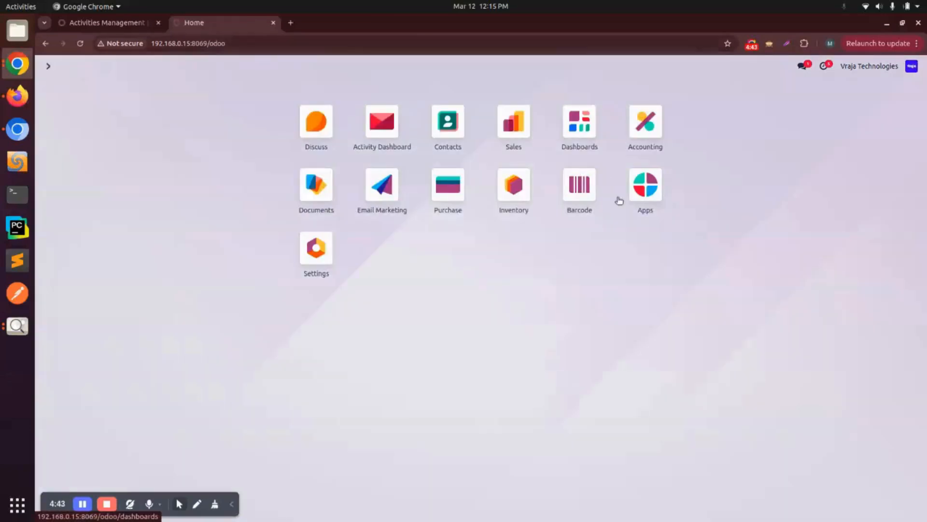
{"action": "left_click", "coordinate": [510, 137]}
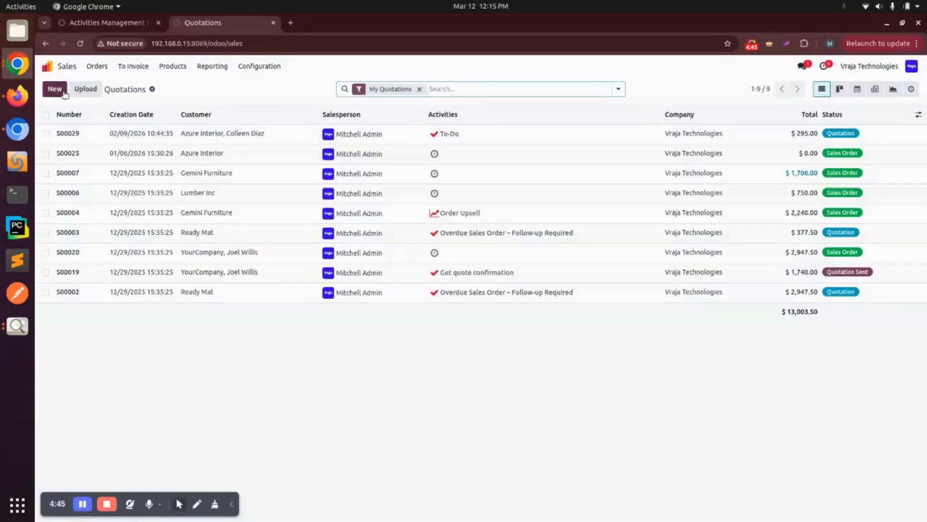
{"action": "left_click", "coordinate": [55, 90]}
{"action": "left_click", "coordinate": [206, 169]}
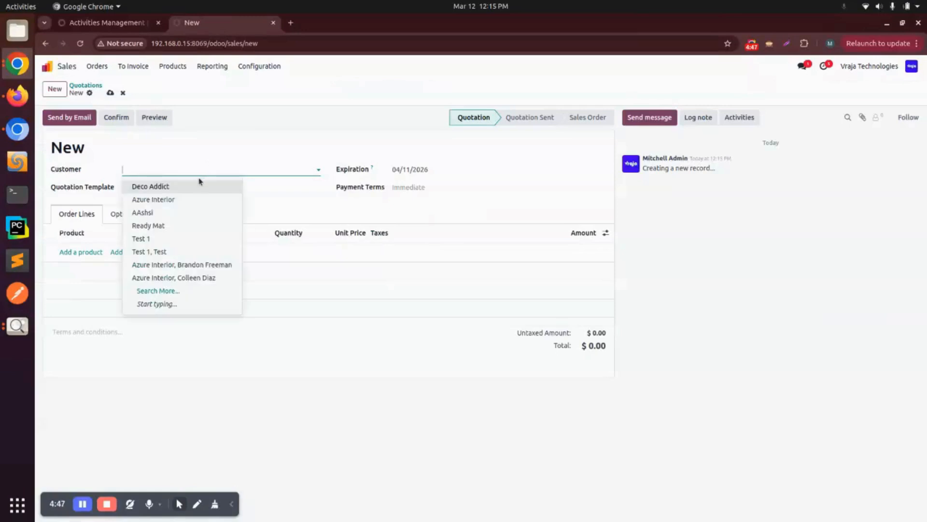
{"action": "left_click", "coordinate": [200, 199]}
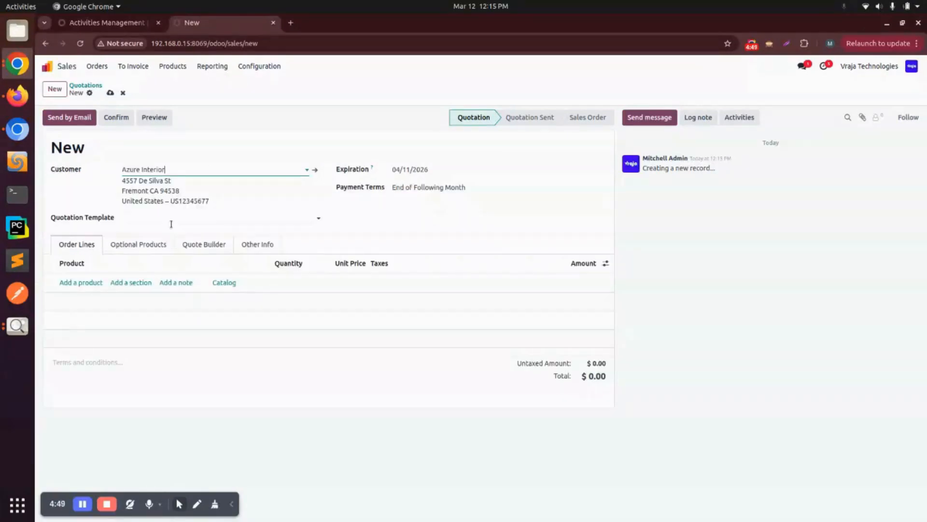
- Add 10 units of [E-COM11] Cabinet with Doors to the order lines and confirm the quotation
{"action": "left_click", "coordinate": [82, 283]}
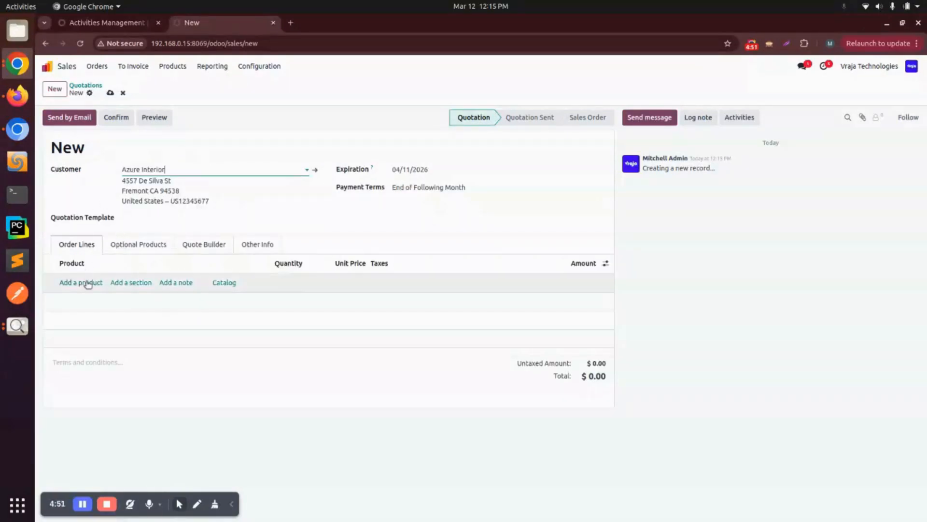
{"action": "left_click", "coordinate": [110, 311]}
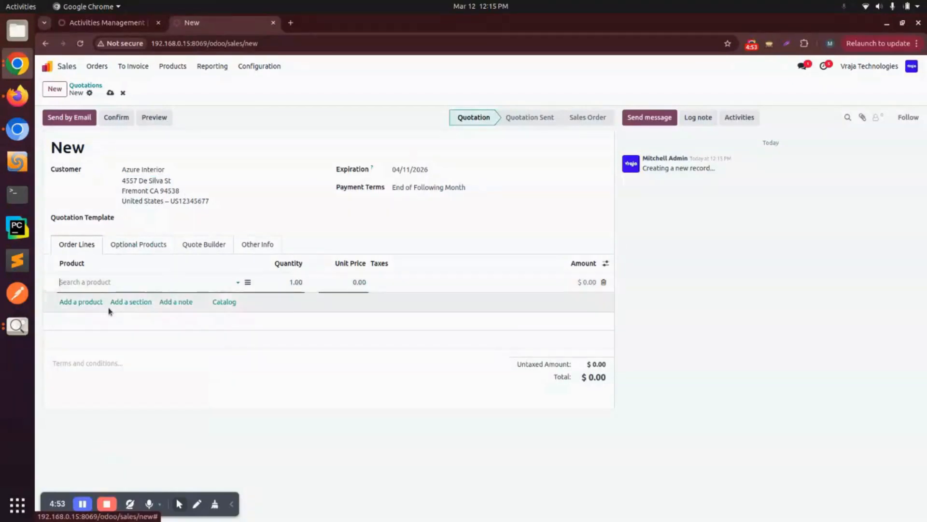
{"action": "left_click", "coordinate": [281, 277]}
{"action": "type", "text": "10"}
{"action": "left_click", "coordinate": [335, 360]}
{"action": "left_click", "coordinate": [107, 124]}
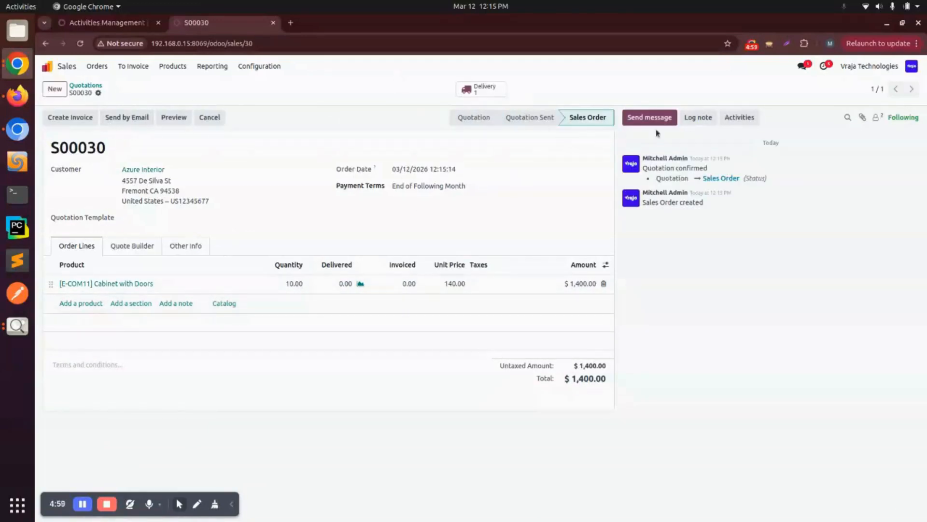
- Set up an Email activity on the sales order with the summary "Email the customer" and due date 03/16/2026
{"action": "left_click", "coordinate": [749, 118]}
{"action": "left_click", "coordinate": [324, 273]}
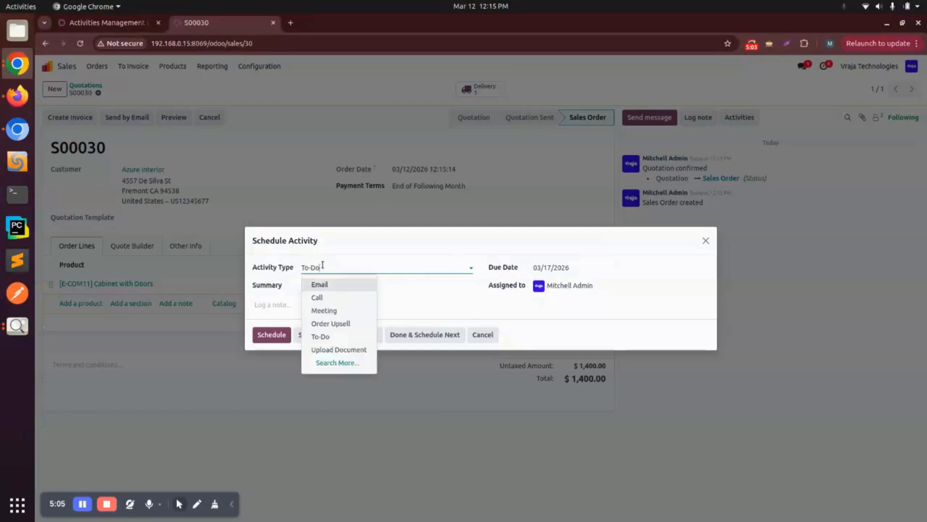
{"action": "left_click", "coordinate": [333, 285]}
{"action": "type", "text": "Email the customer"}
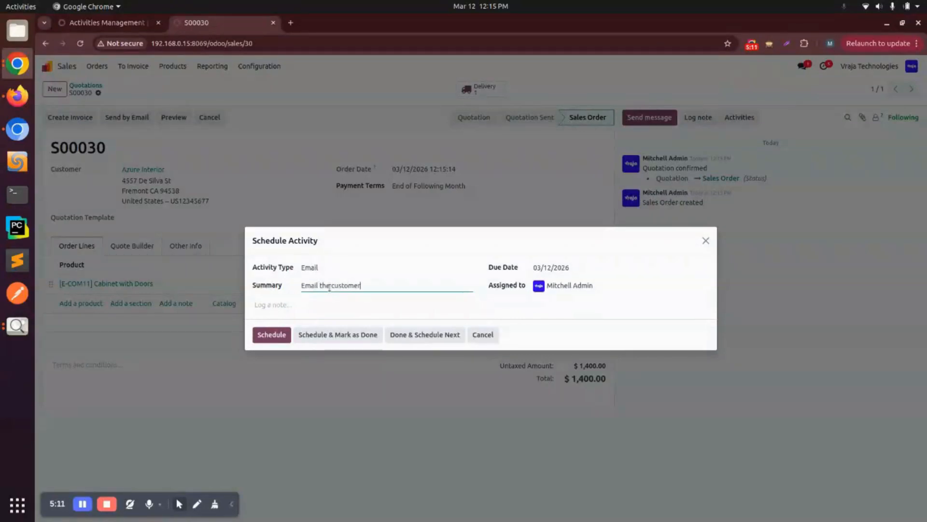
{"action": "left_click", "coordinate": [553, 267]}
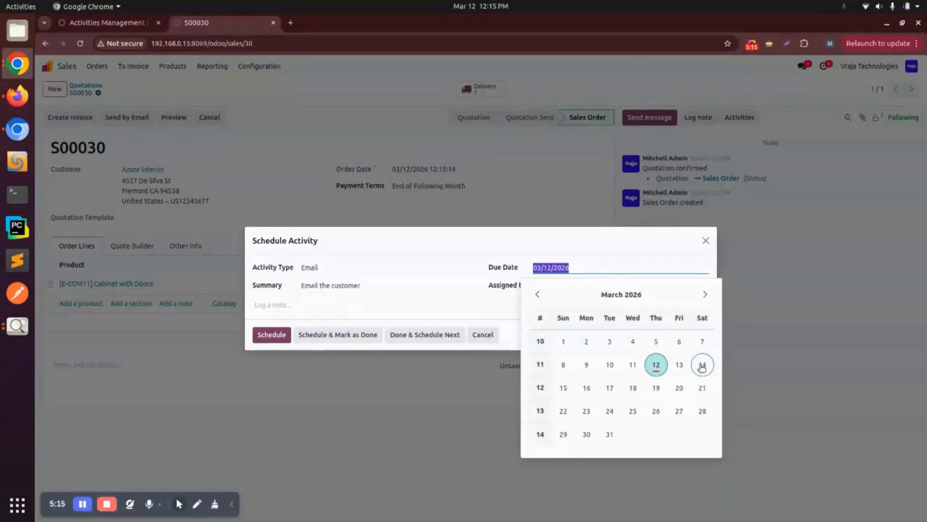
{"action": "left_click", "coordinate": [587, 389]}
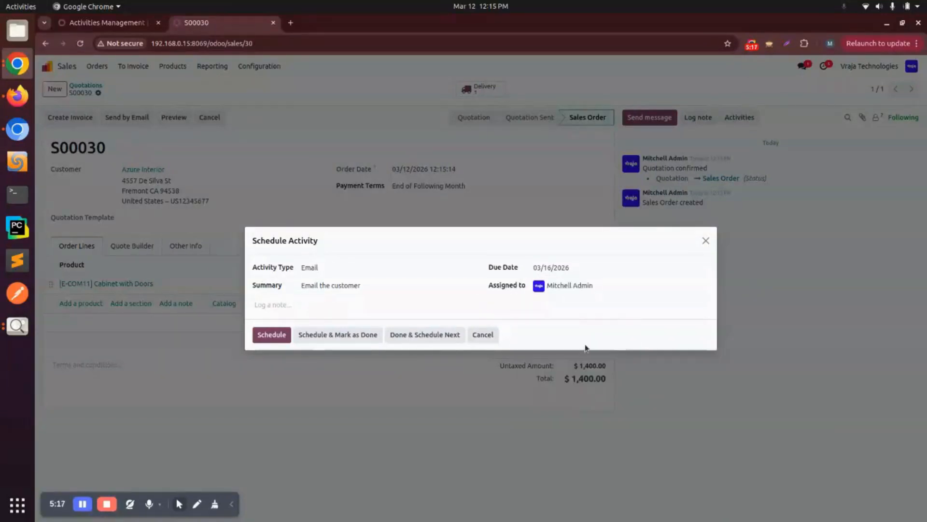
- Assign the activity to the second user listed, add the note "Send invoice as the attachment along with the email to this customer.", and schedule it
{"action": "left_click", "coordinate": [563, 285]}
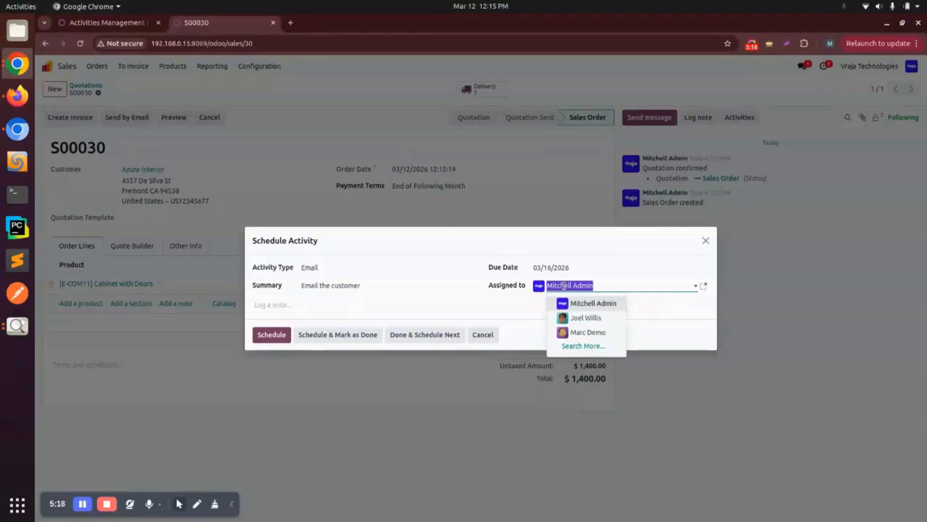
{"action": "left_click", "coordinate": [603, 316]}
{"action": "left_click", "coordinate": [292, 308]}
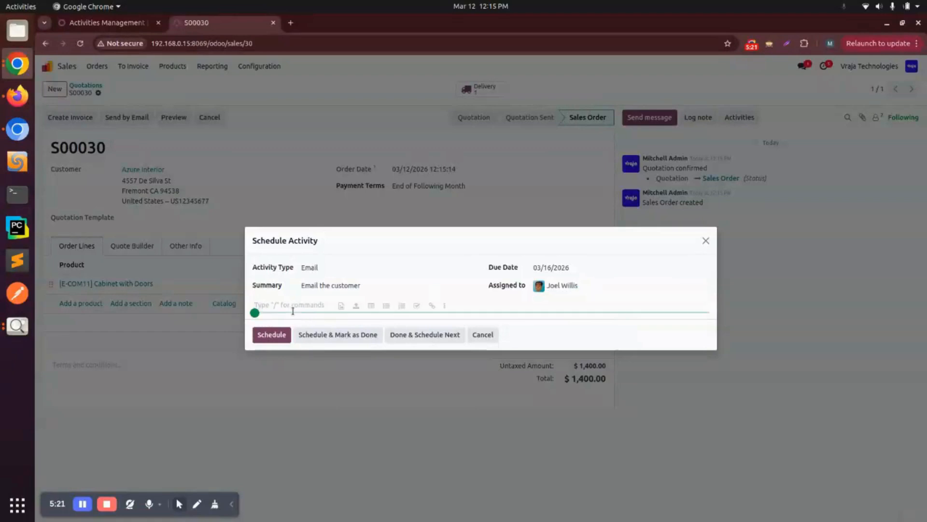
{"action": "type", "text": "Send"}
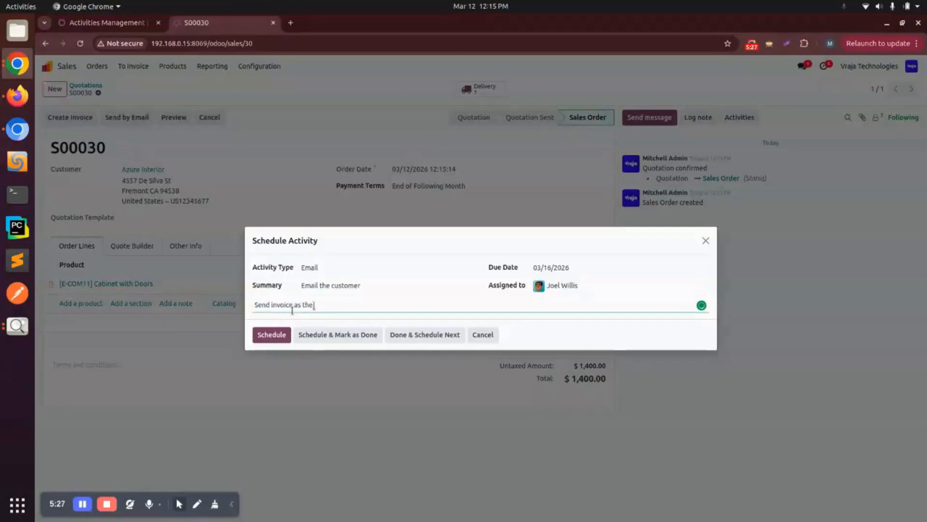
{"action": "type", "text": "invoice as the attachment along with the em"}
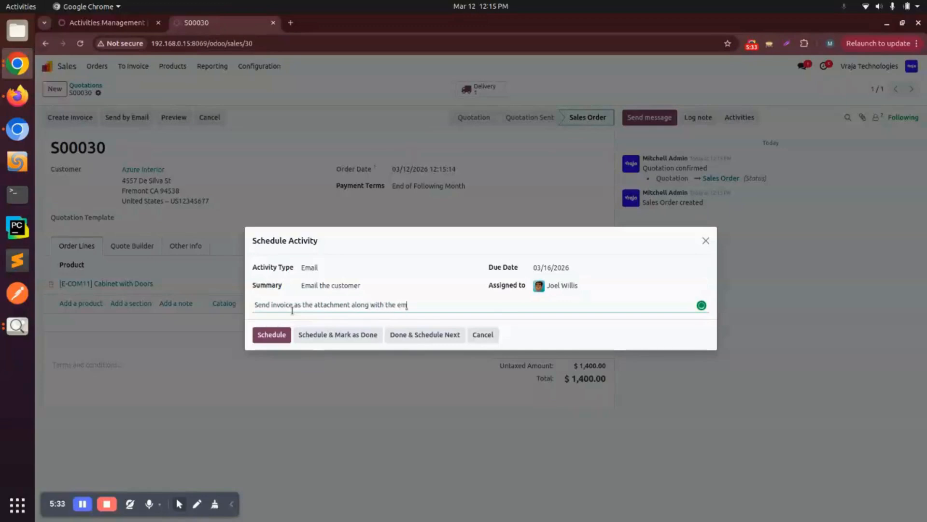
{"action": "type", "text": "ail to this customer."}
{"action": "left_click", "coordinate": [270, 335]}
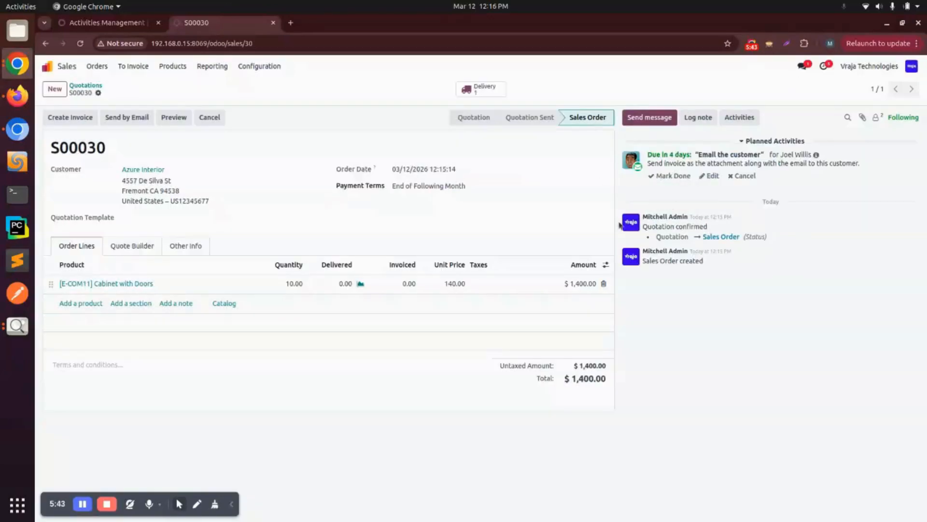
- Duplicate the sales order's browser tab and open the All Activities list of the Activity Dashboard there
{"action": "right_click", "coordinate": [195, 23]}
{"action": "left_click", "coordinate": [227, 120]}
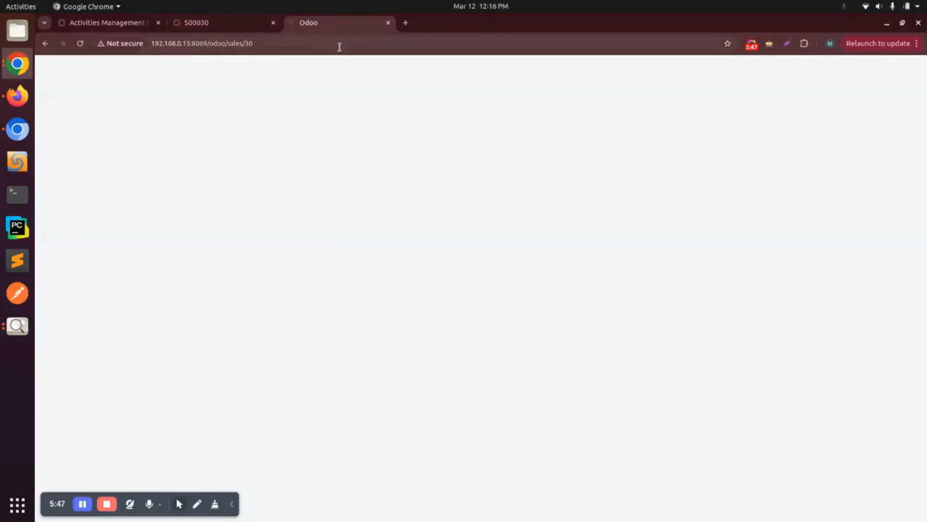
{"action": "left_click", "coordinate": [46, 64]}
{"action": "left_click", "coordinate": [383, 127]}
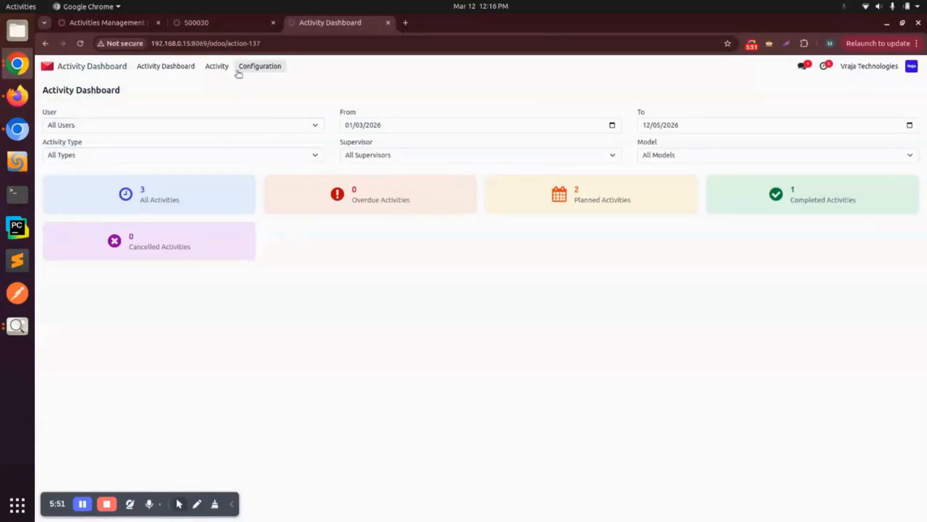
{"action": "left_click", "coordinate": [217, 66]}
{"action": "left_click", "coordinate": [230, 86]}
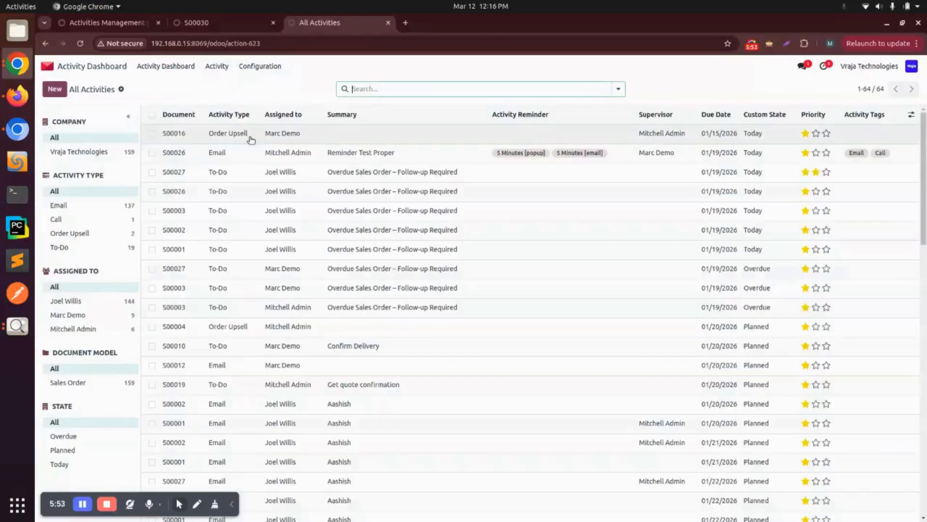
- Copy the new sales order's number and search the All Activities list for it by Document Name
{"action": "left_click", "coordinate": [220, 23]}
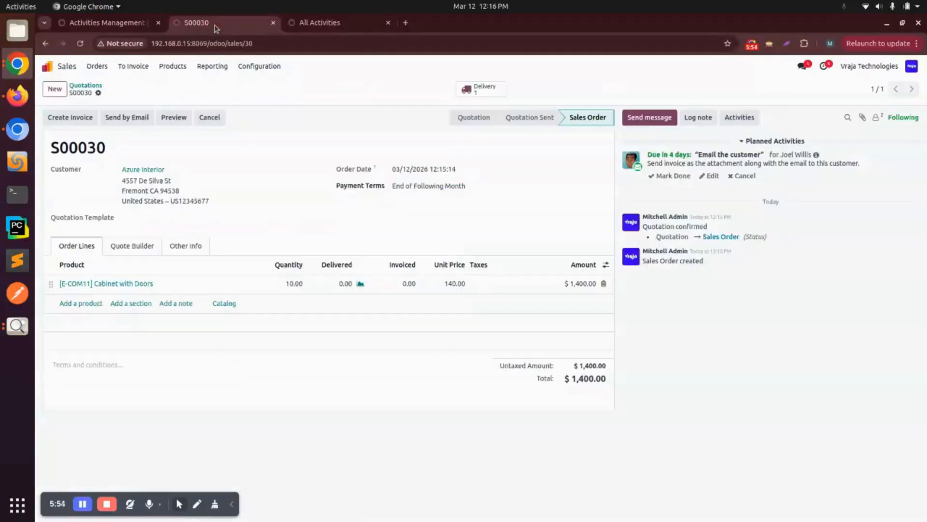
{"action": "double_click", "coordinate": [96, 144]}
{"action": "key", "text": "ctrl+c"}
{"action": "left_click", "coordinate": [312, 24]}
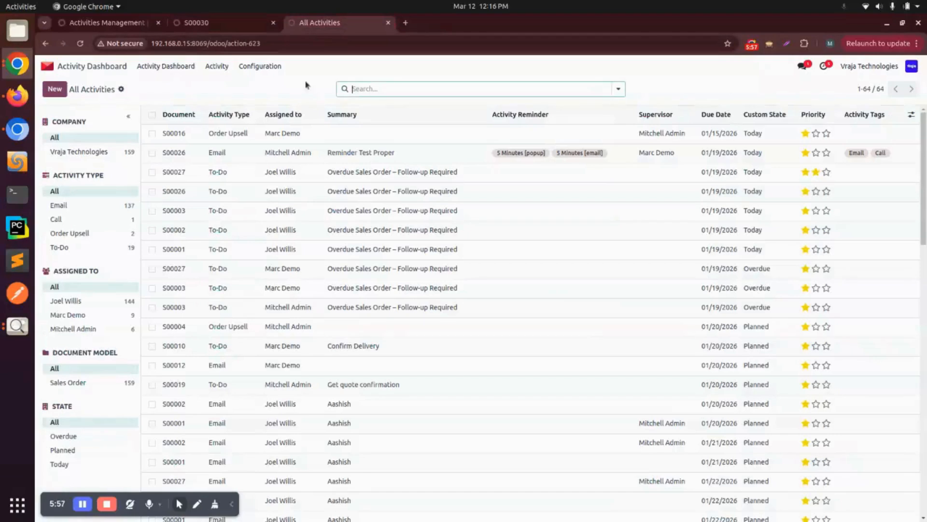
{"action": "key", "text": "ctrl+v"}
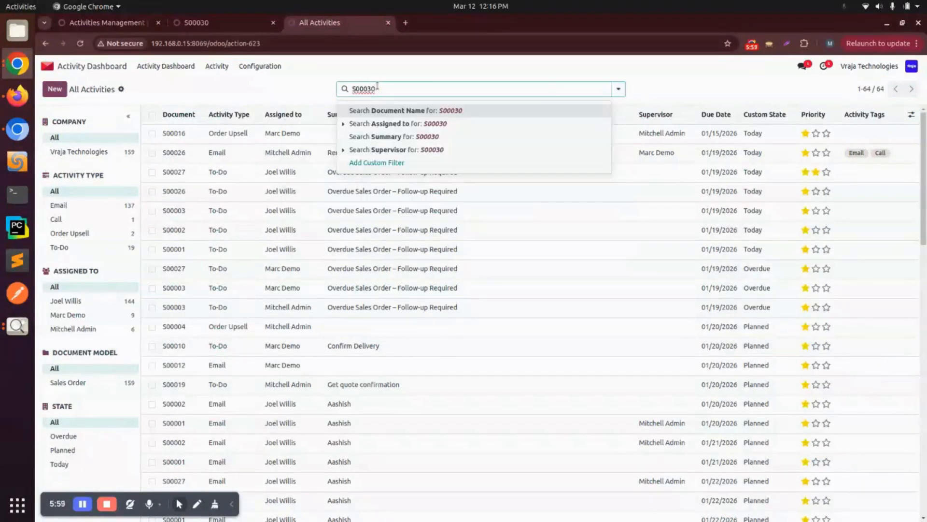
{"action": "key", "text": "Return"}
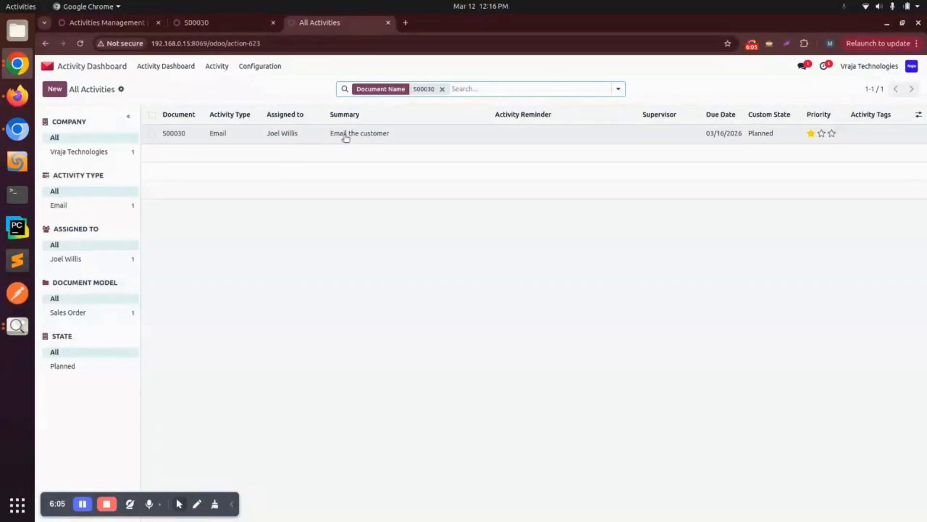
- Open the "Email the customer" activity and add the 5 Minutes [popup] and 5 Minutes [email] reminders
{"action": "left_click", "coordinate": [363, 138]}
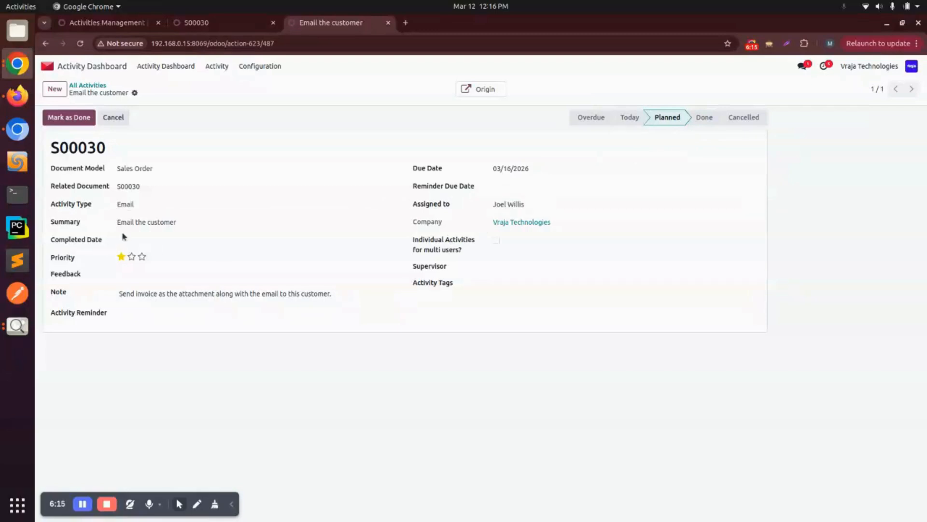
{"action": "left_click", "coordinate": [132, 312]}
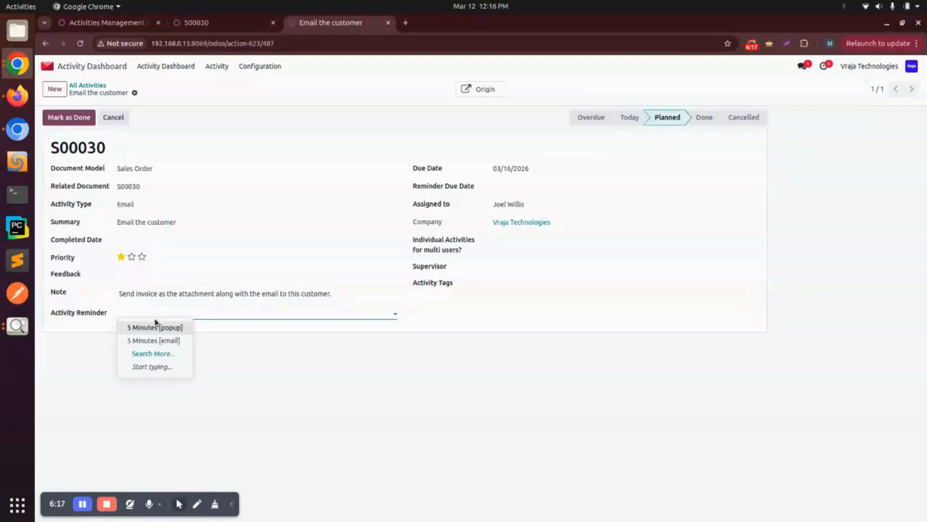
{"action": "left_click", "coordinate": [169, 328]}
{"action": "left_click", "coordinate": [203, 312]}
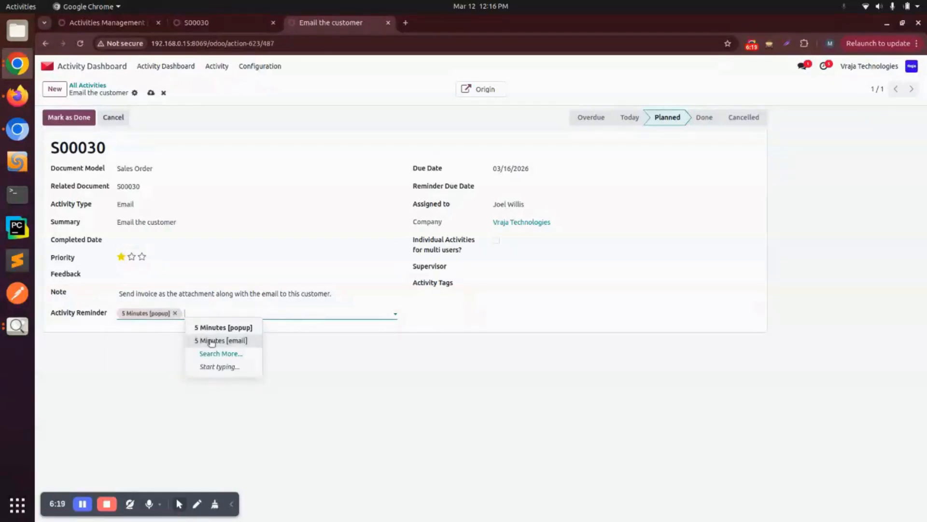
{"action": "left_click", "coordinate": [211, 340]}
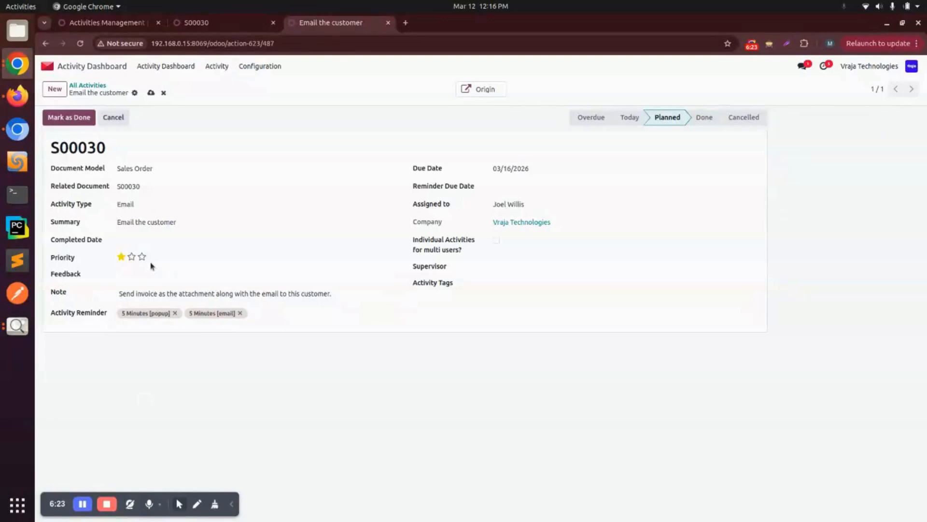
- Set the activity's Reminder Due Date to 03/13/2026 12:00:00
{"action": "left_click", "coordinate": [522, 183]}
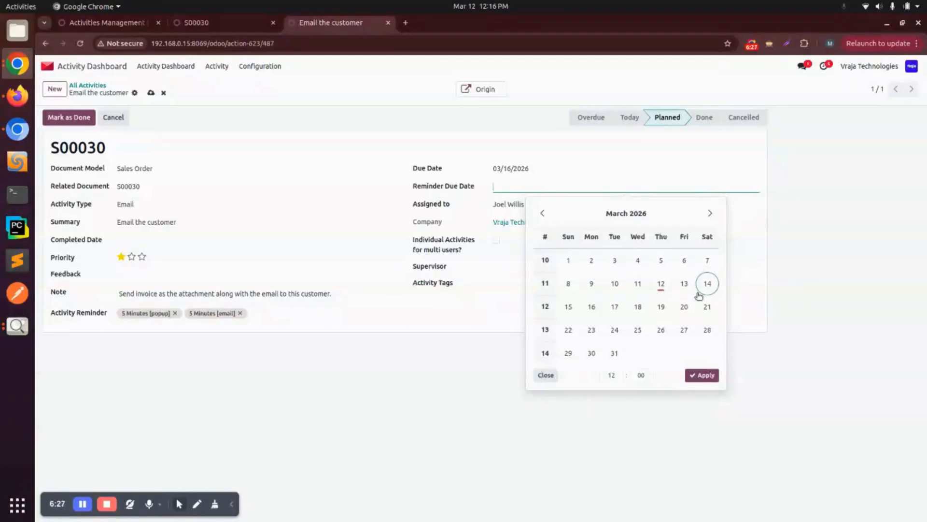
{"action": "left_click", "coordinate": [685, 285]}
{"action": "left_click", "coordinate": [699, 376]}
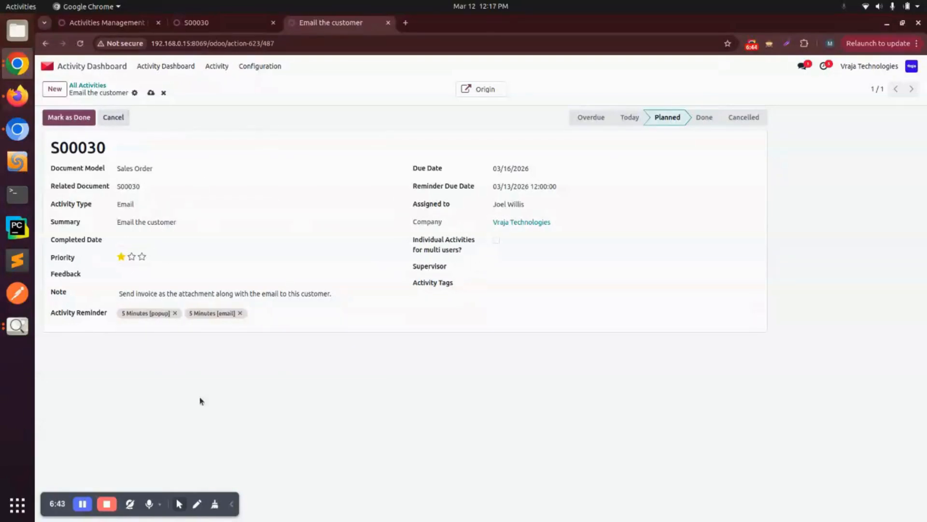
- Enable individual activities for multi users and add the third user listed to Assigned Multi Users
{"action": "left_click_drag", "start_coordinate": [410, 250], "coordinate": [463, 248]}
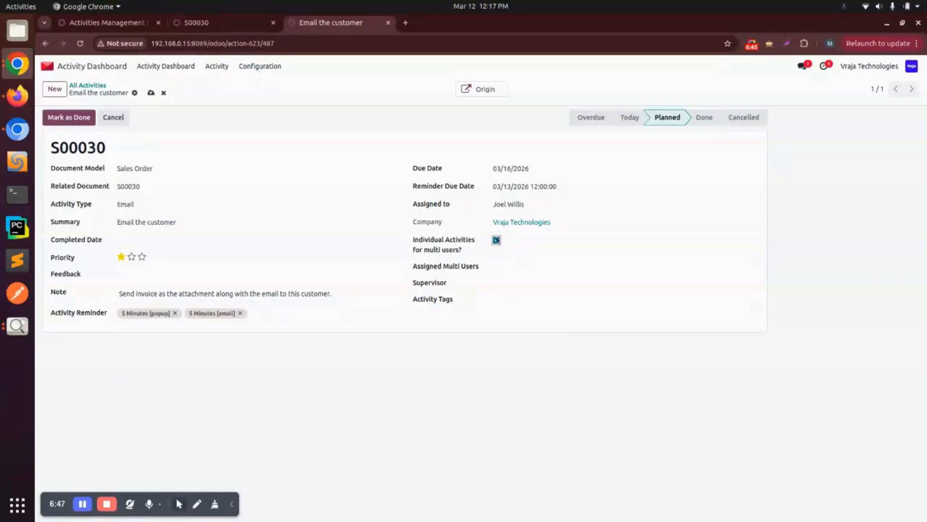
{"action": "left_click", "coordinate": [506, 264]}
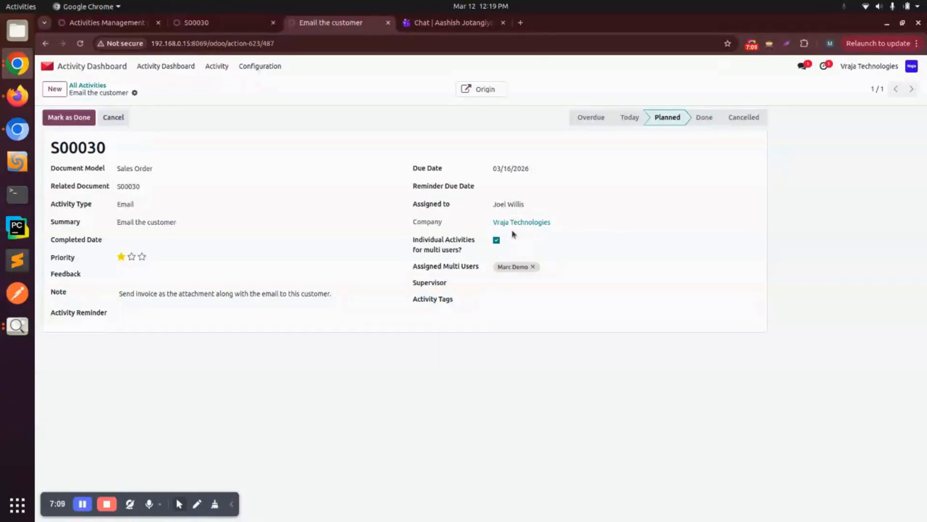
{"action": "left_click", "coordinate": [565, 266]}
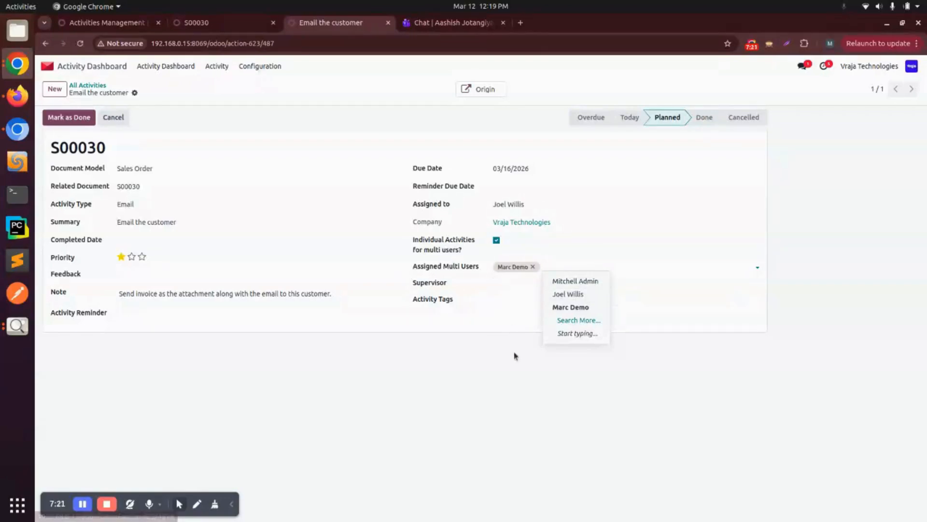
{"action": "left_click", "coordinate": [530, 279]}
- Set the activity's Supervisor to the first user listed and save the activity
{"action": "left_click", "coordinate": [500, 282]}
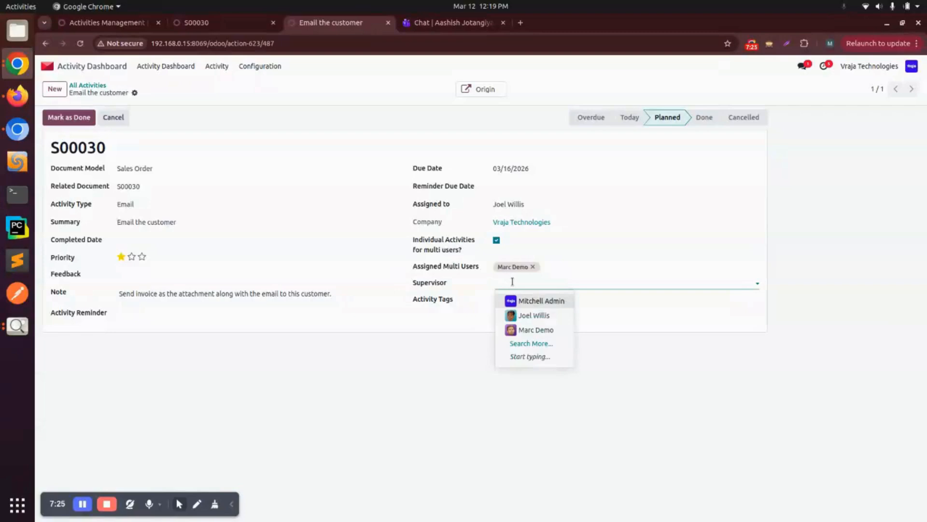
{"action": "left_click", "coordinate": [545, 299]}
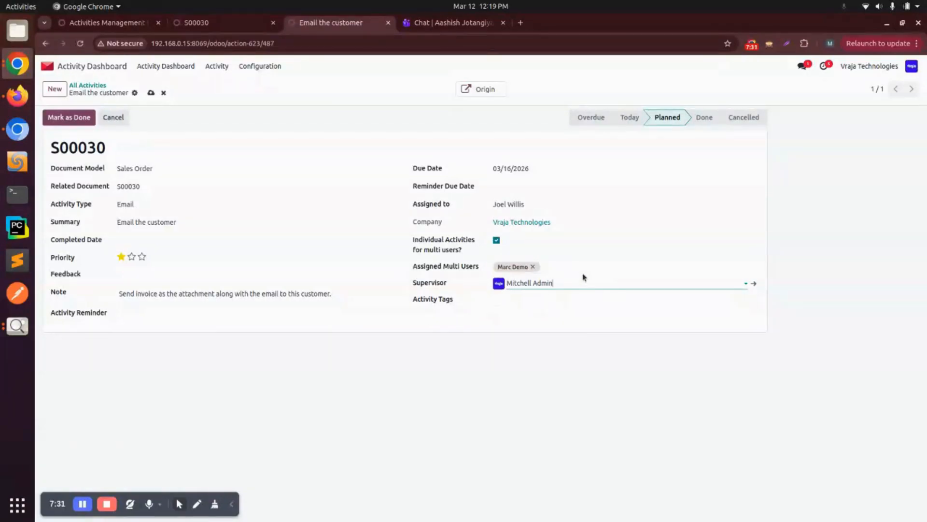
{"action": "left_click", "coordinate": [149, 93]}
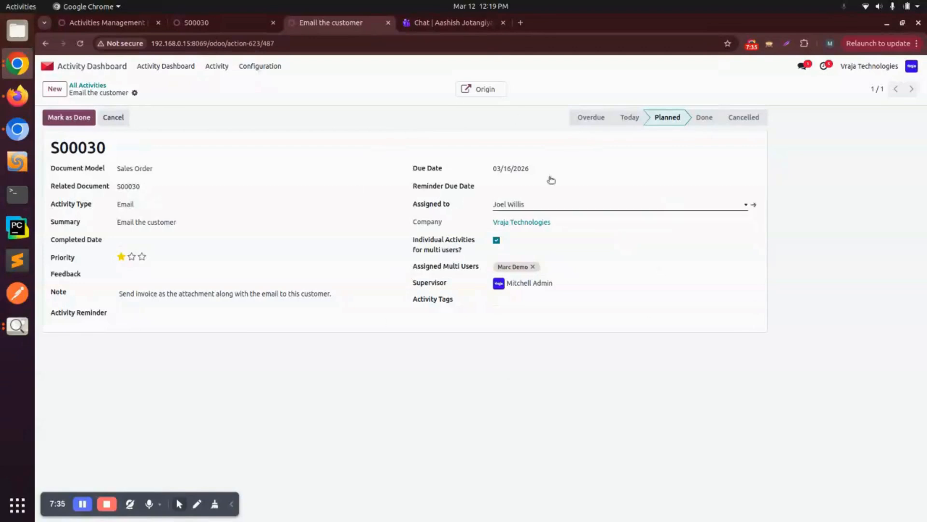
- Set the Reminder Due Date of the S00030 activity to 03/13/2026 12:00:00 and save the record
{"action": "left_click", "coordinate": [503, 187]}
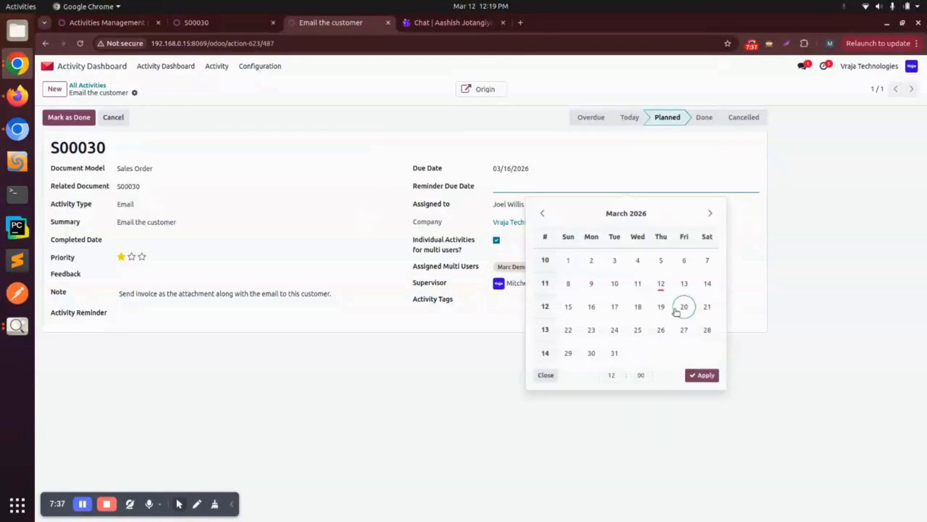
{"action": "left_click", "coordinate": [684, 285]}
{"action": "left_click", "coordinate": [150, 93]}
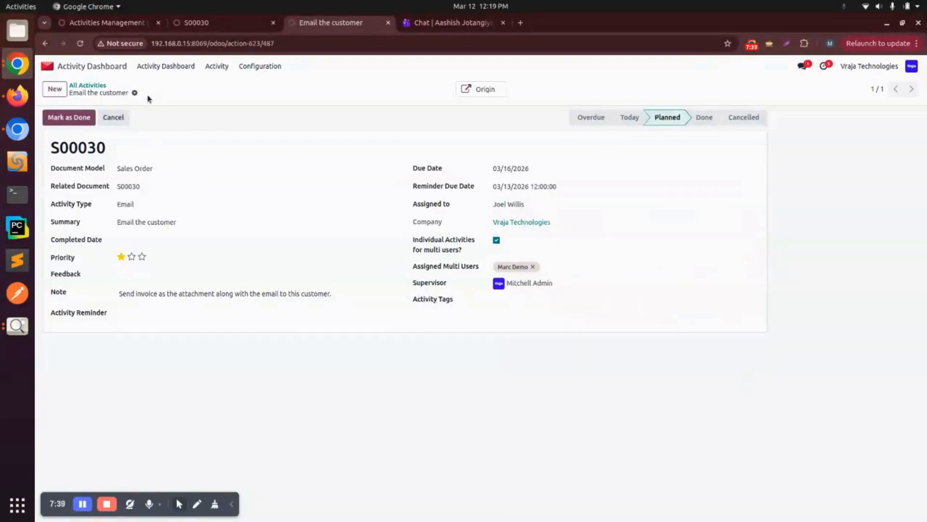
- Search all activities for document name 30, review the supervised "Email the customer" activity and return to the list
{"action": "left_click", "coordinate": [95, 86]}
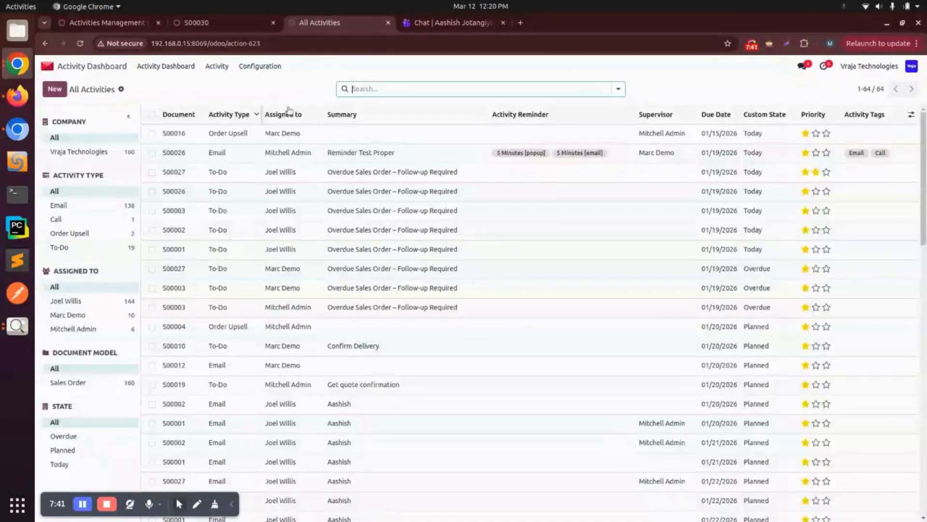
{"action": "type", "text": "30"}
{"action": "key", "text": "Return"}
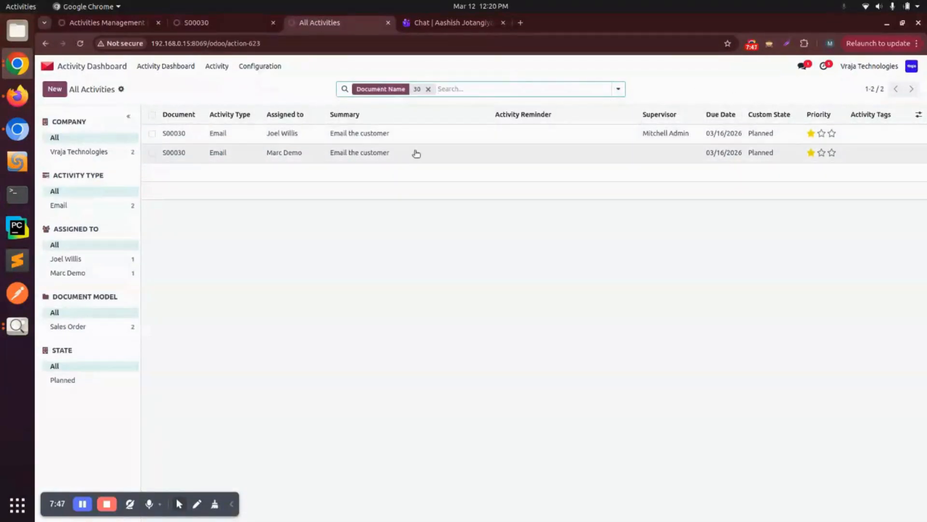
{"action": "left_click", "coordinate": [376, 138]}
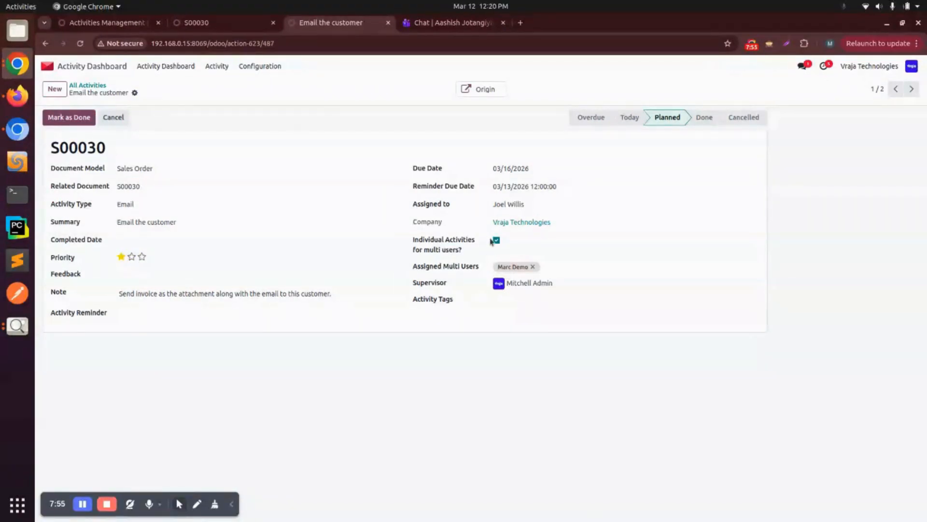
{"action": "left_click", "coordinate": [88, 85]}
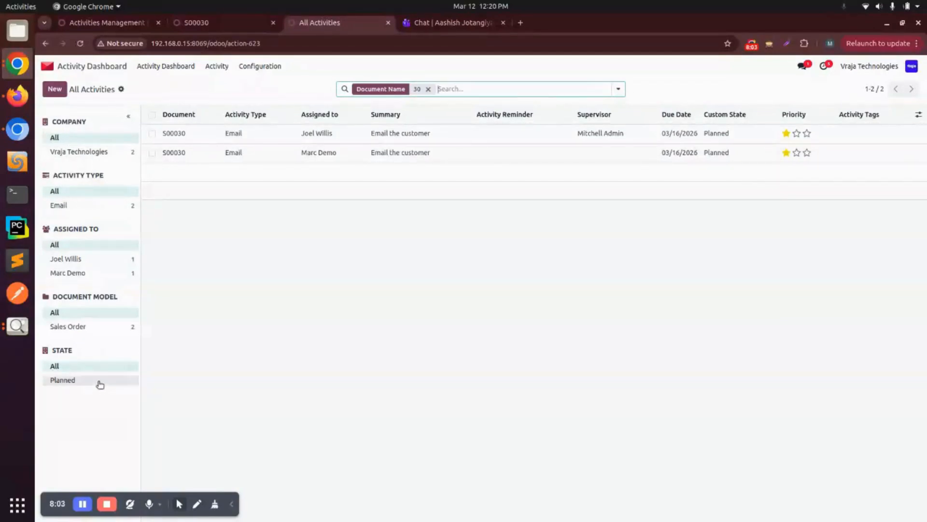
- Filter the activities by Vraja Technologies, Email, the second assigned user and Sales Order, collapse the filter sidebar and remove the document name search
{"action": "left_click", "coordinate": [105, 150]}
{"action": "left_click", "coordinate": [90, 206]}
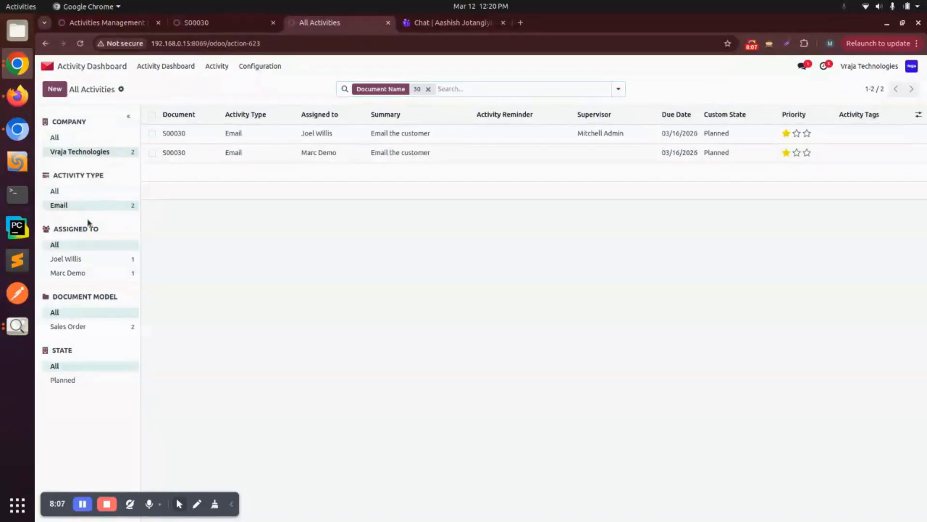
{"action": "left_click", "coordinate": [66, 259]}
{"action": "left_click", "coordinate": [68, 274]}
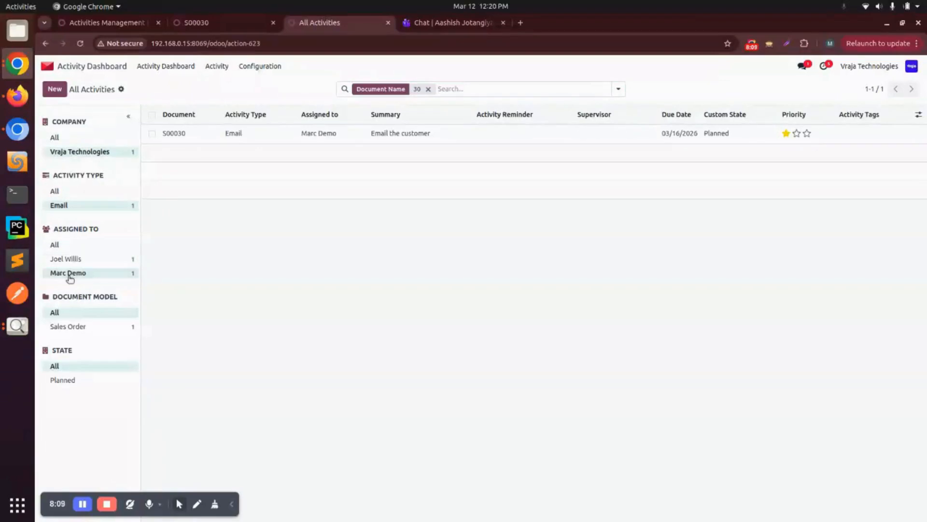
{"action": "left_click", "coordinate": [69, 329]}
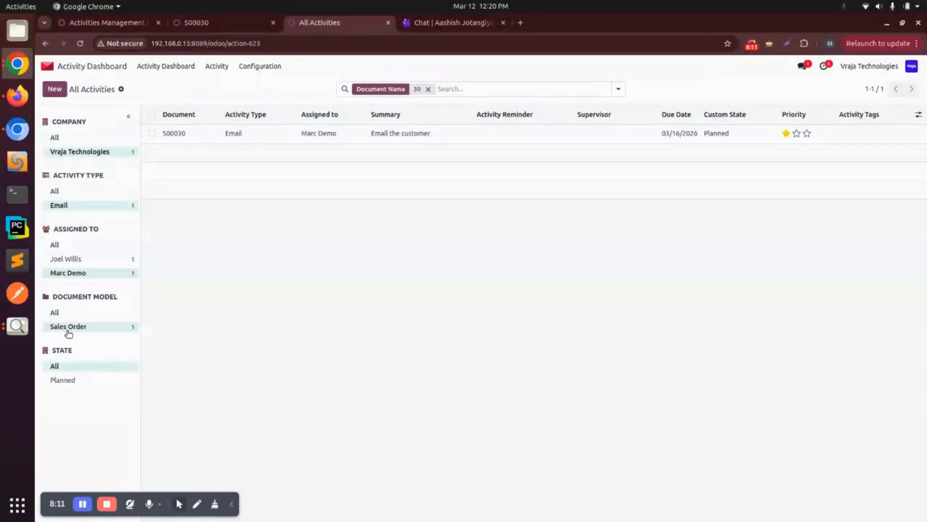
{"action": "left_click", "coordinate": [128, 117]}
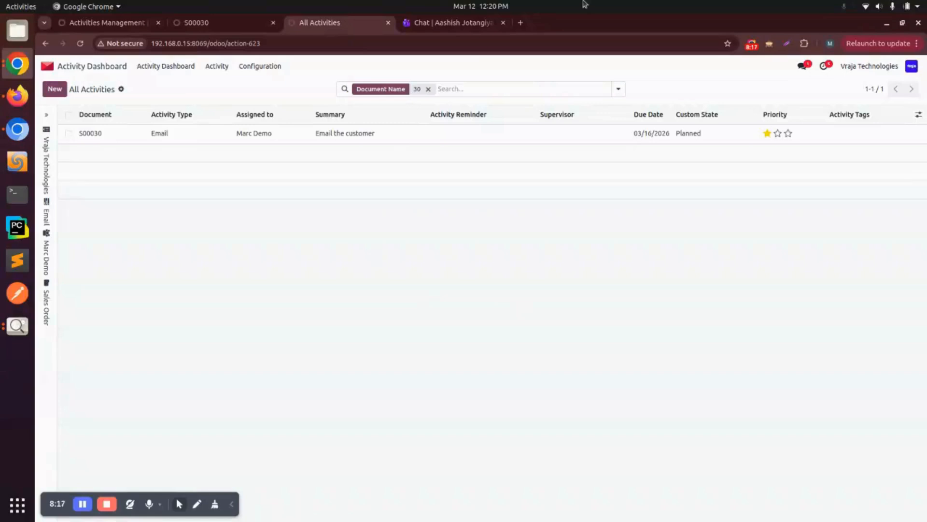
{"action": "left_click", "coordinate": [428, 89]}
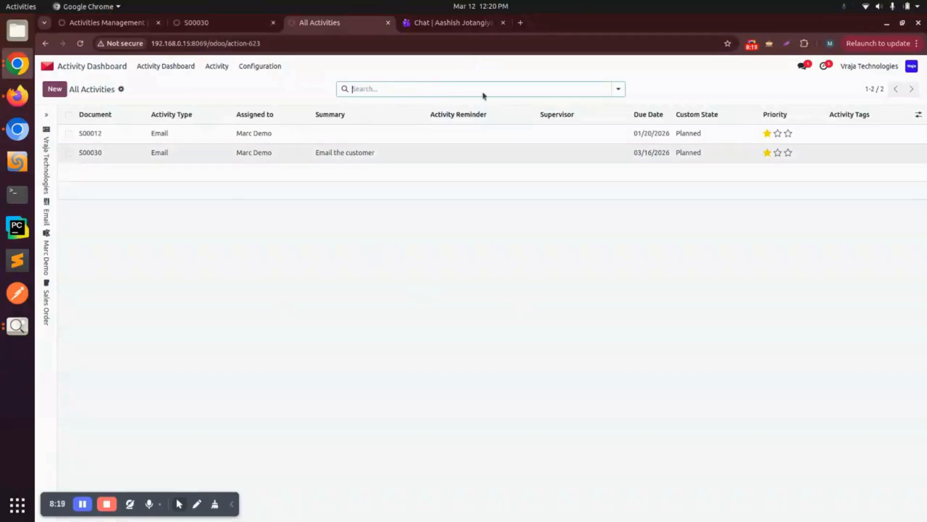
- Return to the Activity Dashboard and close the chat browser tab
{"action": "left_click", "coordinate": [259, 68]}
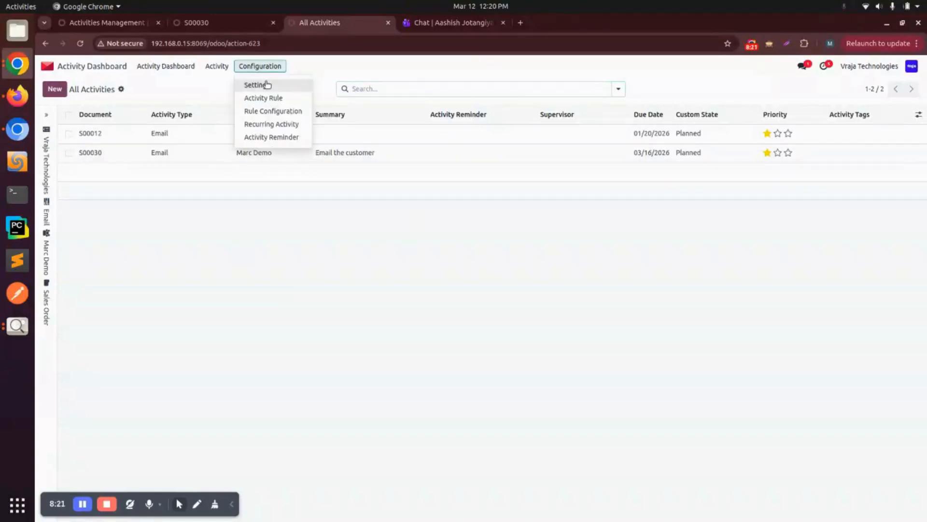
{"action": "left_click", "coordinate": [209, 68]}
{"action": "left_click", "coordinate": [166, 66]}
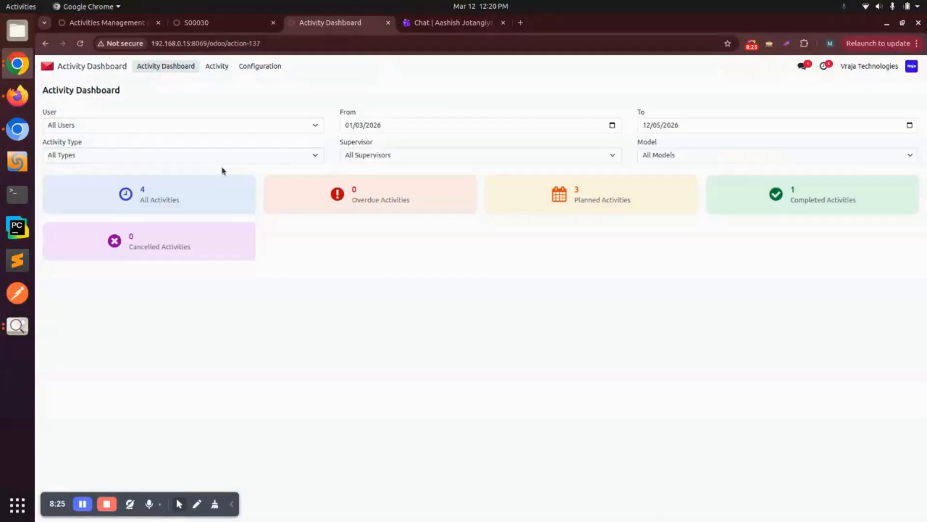
{"action": "left_click", "coordinate": [503, 23]}
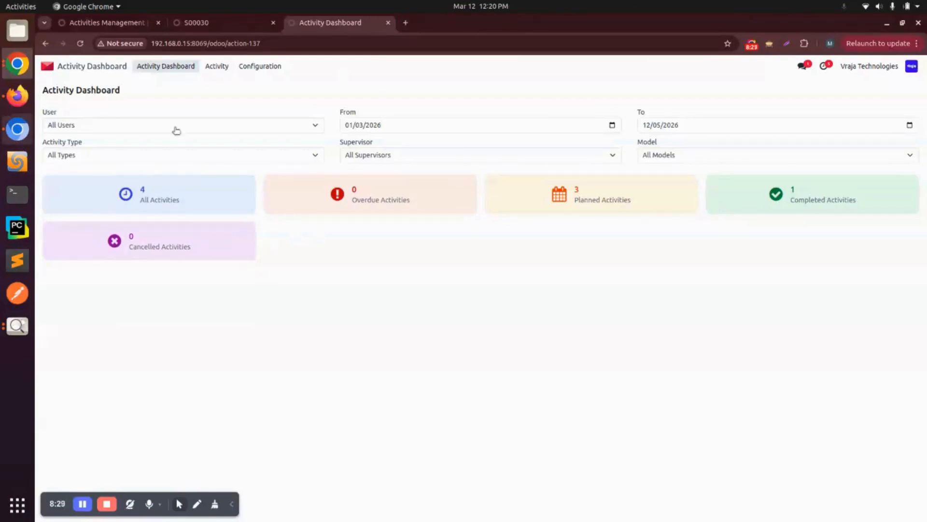
- Switch to the Odoo session in Firefox and open the Activity Dashboard there
{"action": "left_click", "coordinate": [17, 97]}
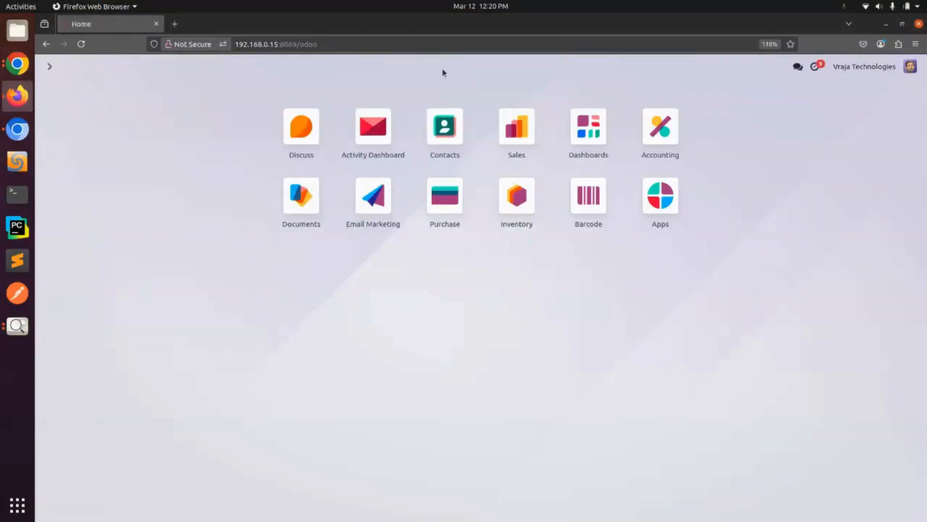
{"action": "left_click", "coordinate": [913, 72]}
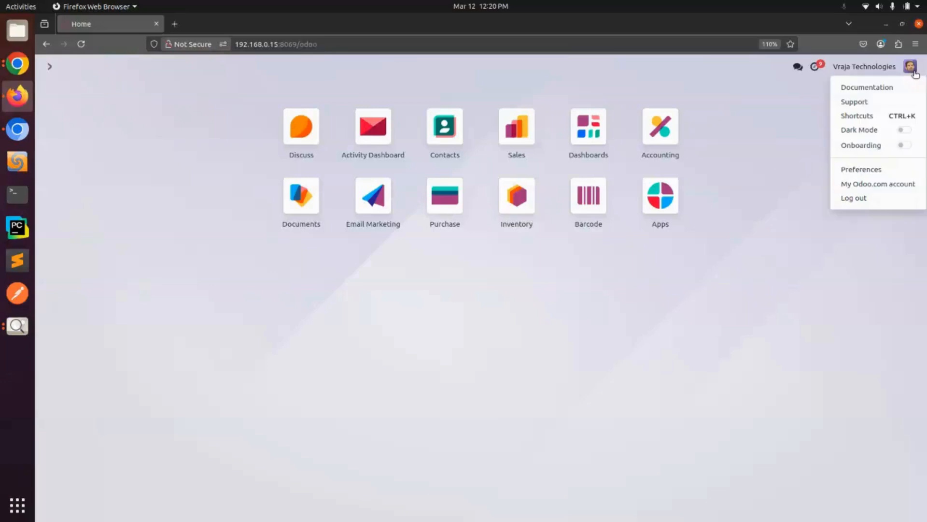
{"action": "left_click", "coordinate": [735, 298]}
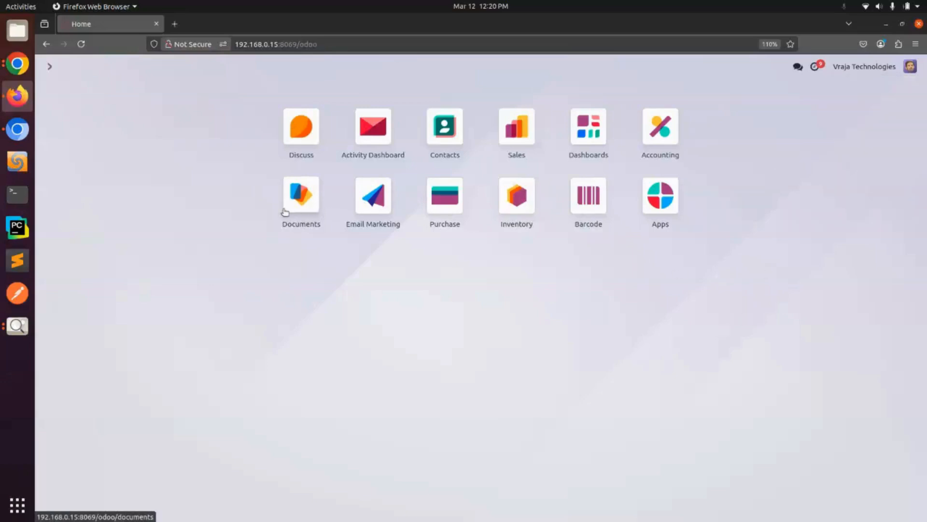
{"action": "left_click", "coordinate": [367, 143]}
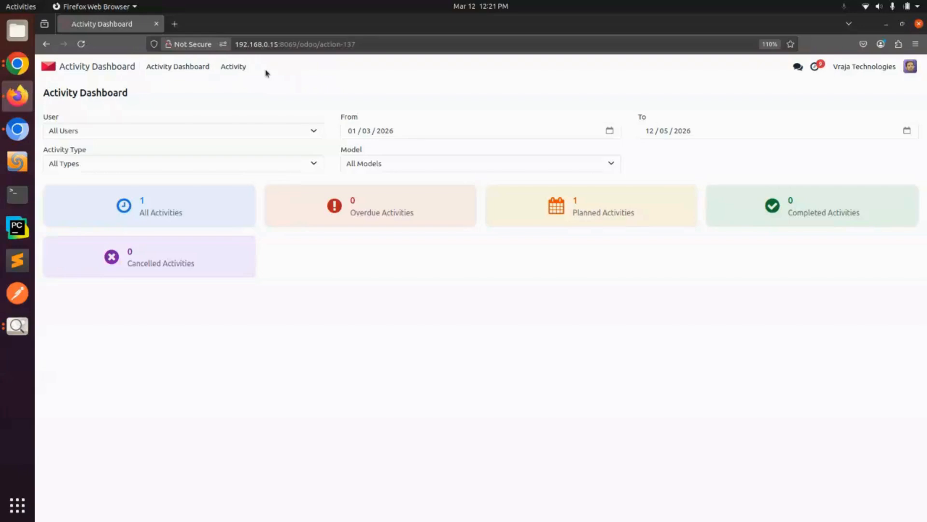
- View Supervisor Activities, review the S00030 "Email the customer" activity in My Activities and return to that list
{"action": "left_click", "coordinate": [233, 67]}
{"action": "left_click", "coordinate": [251, 88]}
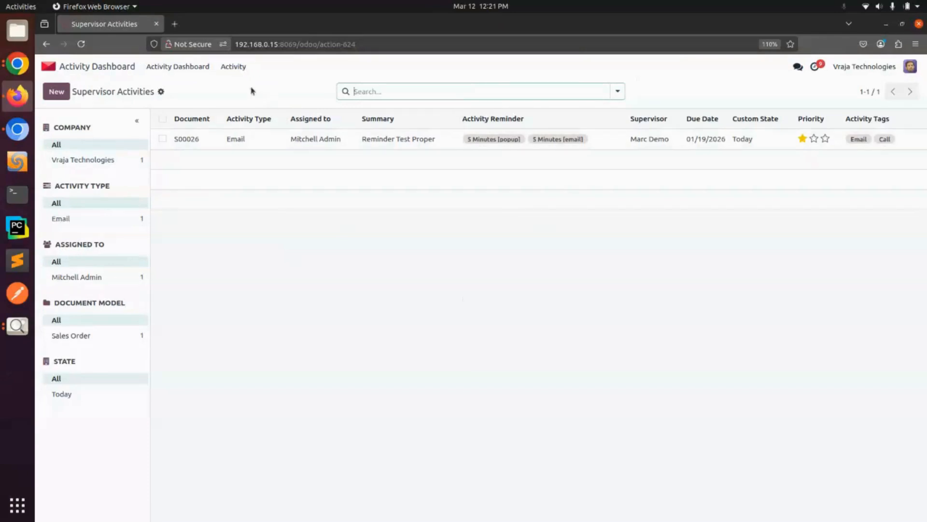
{"action": "left_click", "coordinate": [236, 66]}
{"action": "left_click", "coordinate": [255, 100]}
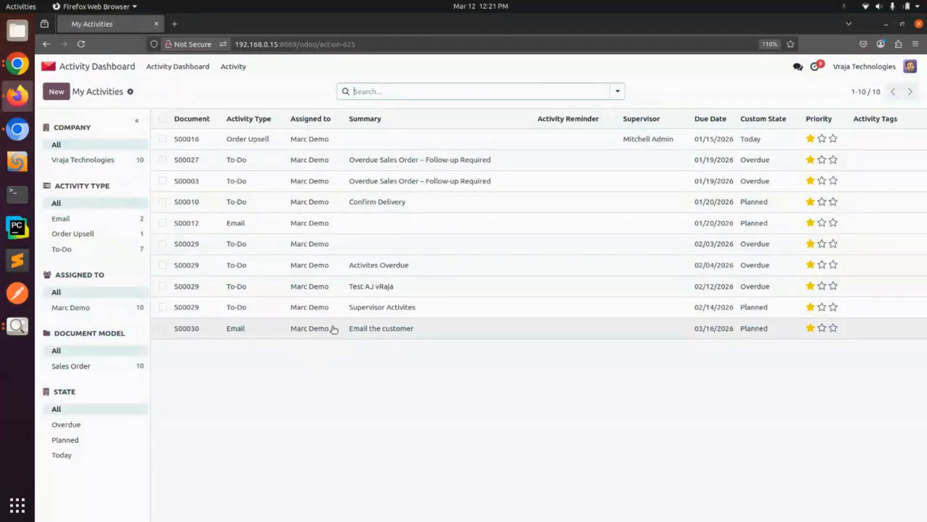
{"action": "left_click", "coordinate": [390, 328]}
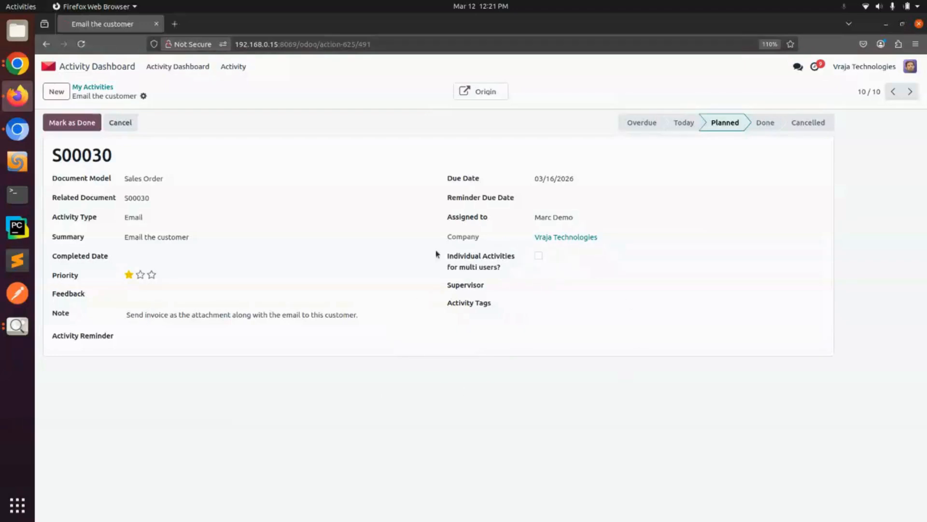
{"action": "left_click", "coordinate": [96, 86]}
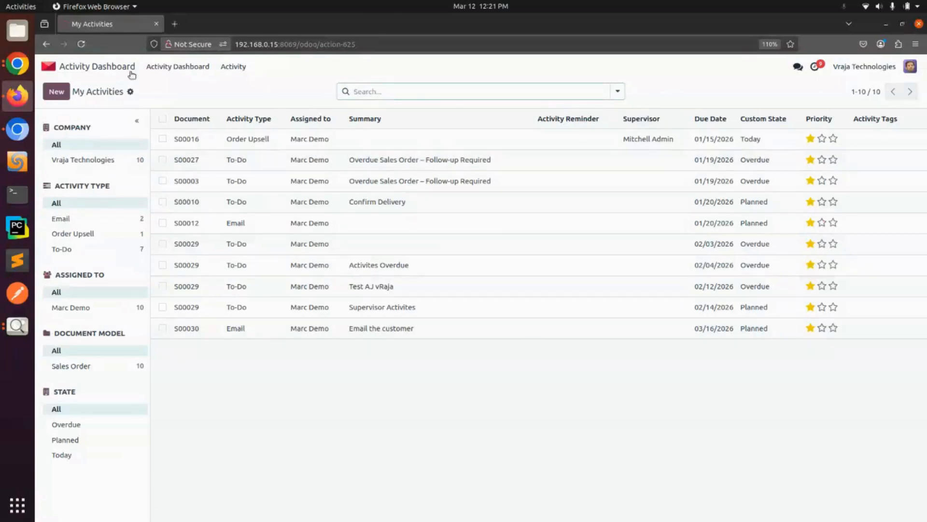
- Return to the Activity Dashboard and examine the options of the Activity Type filter
{"action": "left_click", "coordinate": [178, 67]}
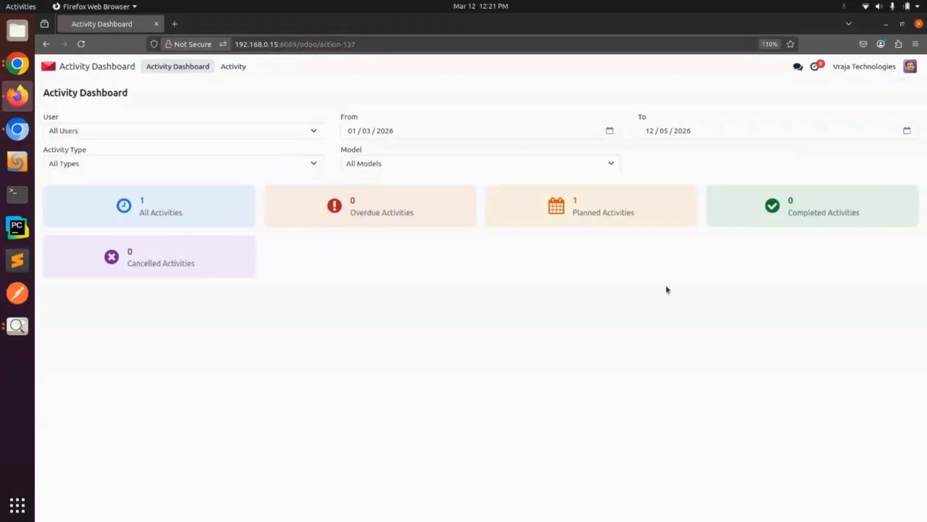
{"action": "left_click", "coordinate": [168, 165]}
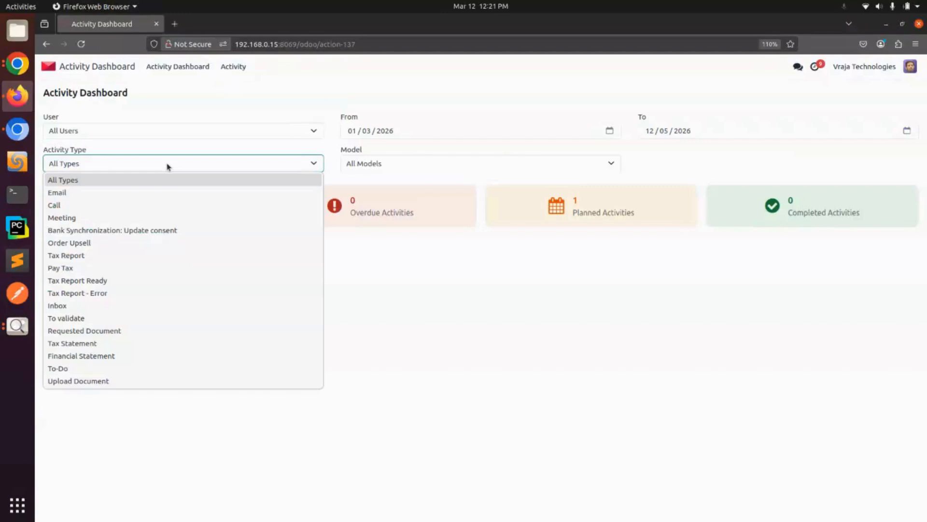
{"action": "left_click", "coordinate": [399, 161]}
{"action": "left_click", "coordinate": [399, 162]}
- Filter the dashboard by the individual user listed and reset the User filter to All Users
{"action": "left_click", "coordinate": [195, 131]}
{"action": "left_click", "coordinate": [196, 135]}
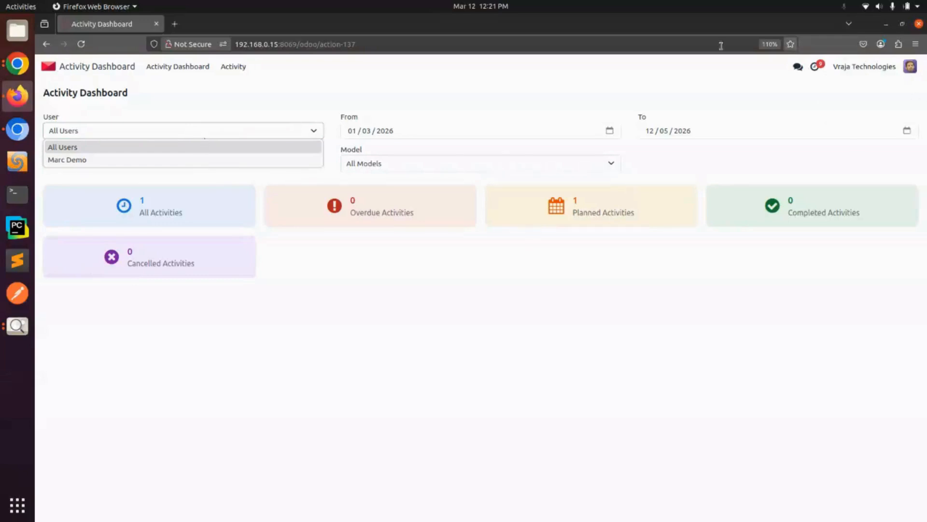
{"action": "left_click", "coordinate": [120, 158]}
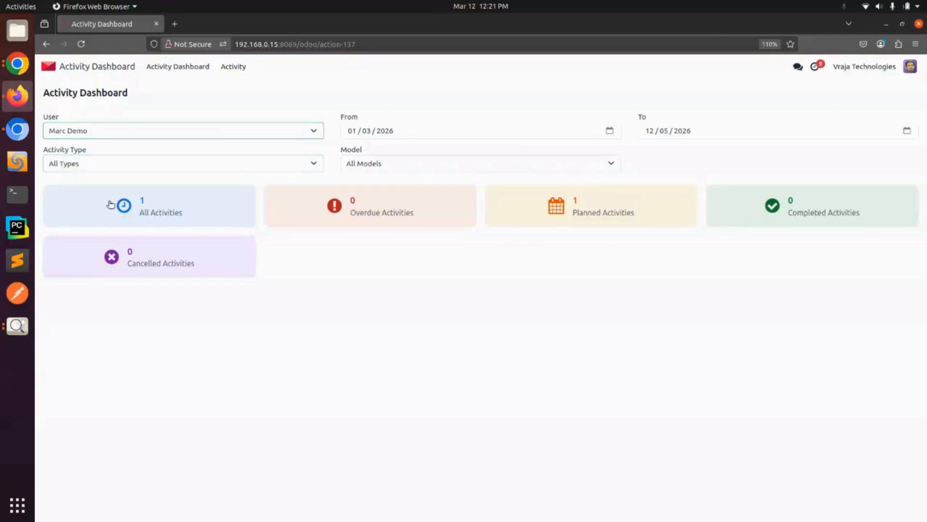
{"action": "left_click", "coordinate": [132, 132]}
{"action": "left_click", "coordinate": [135, 146]}
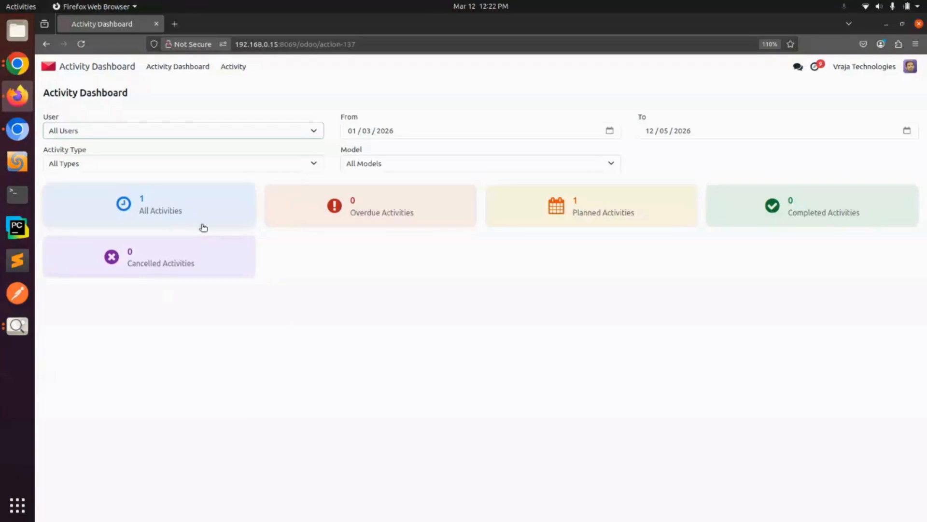
{"action": "left_click", "coordinate": [437, 131]}
{"action": "left_click", "coordinate": [439, 390]}
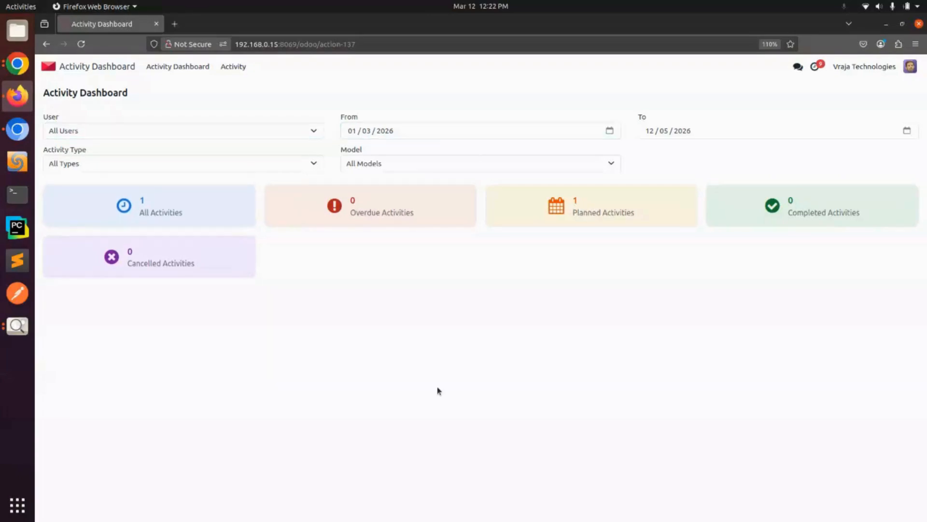
- Switch to the Odoo session in Chromium, open its Activity Dashboard and examine the Activity Type and Model filters
{"action": "left_click", "coordinate": [18, 129]}
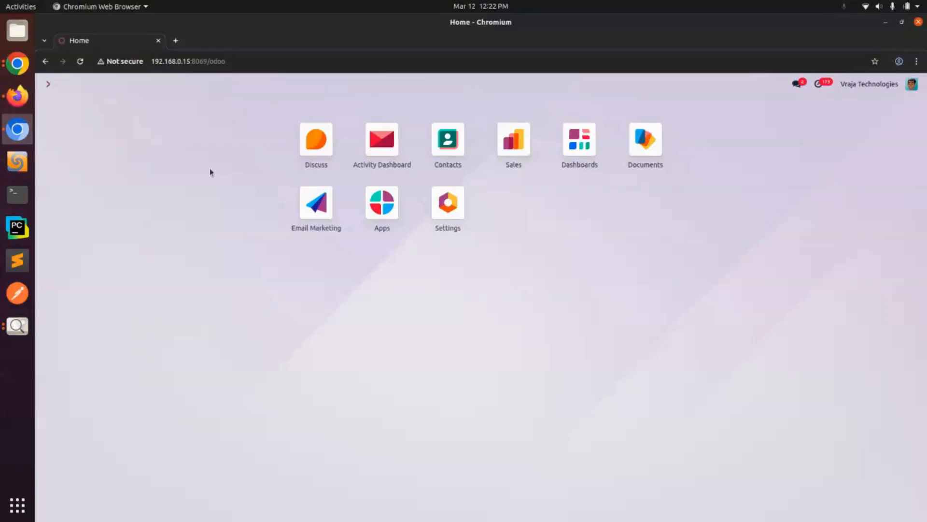
{"action": "left_click", "coordinate": [382, 139]}
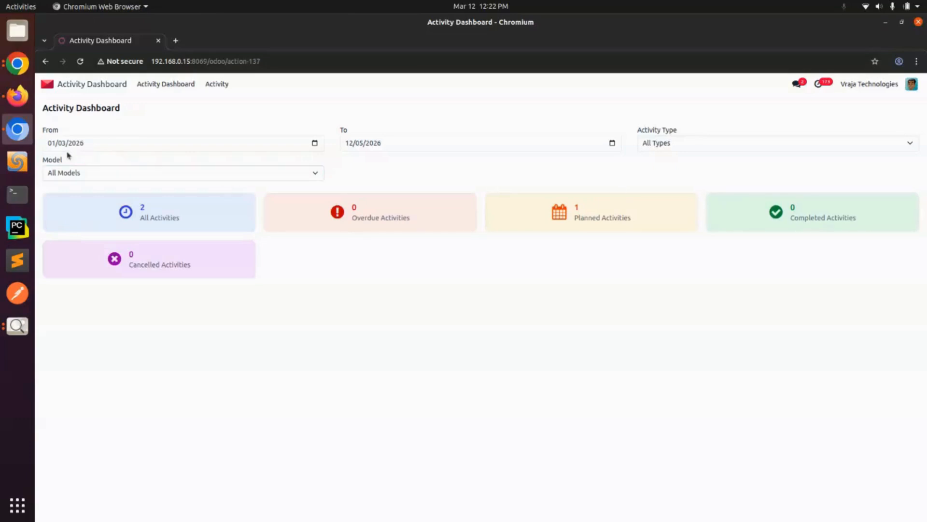
{"action": "left_click", "coordinate": [699, 144]}
{"action": "left_click", "coordinate": [707, 146]}
{"action": "left_click", "coordinate": [152, 175]}
{"action": "left_click", "coordinate": [150, 176]}
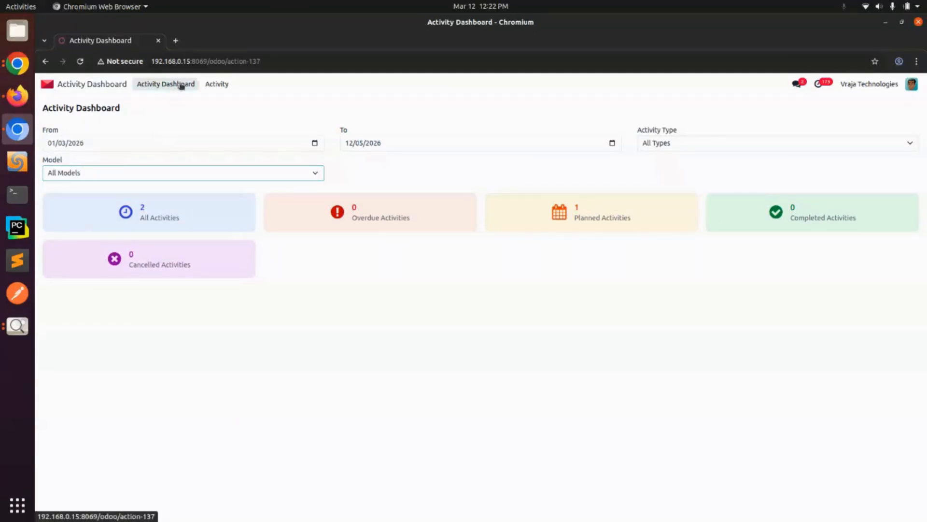
- Search My Activities for document name 30, view the S00030 "Email the customer" activity and return to the list
{"action": "left_click", "coordinate": [216, 84]}
{"action": "left_click", "coordinate": [233, 104]}
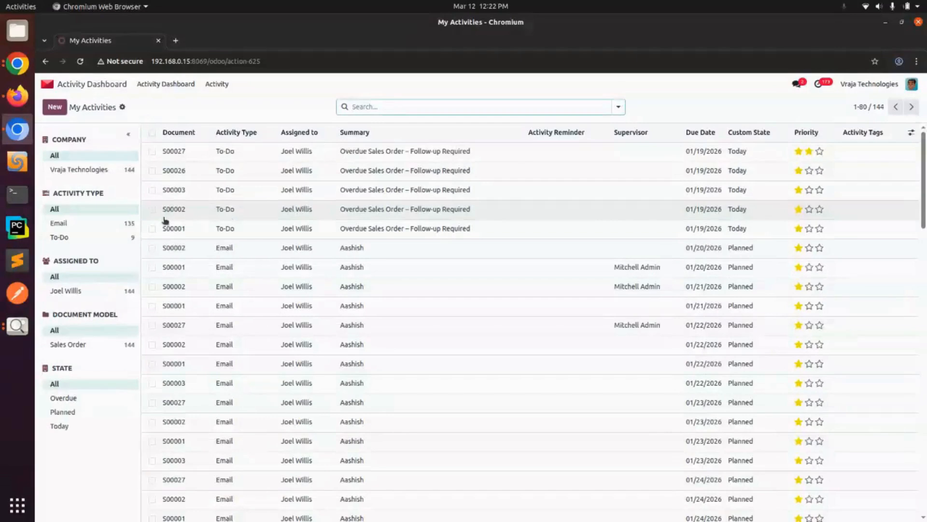
{"action": "type", "text": "30"}
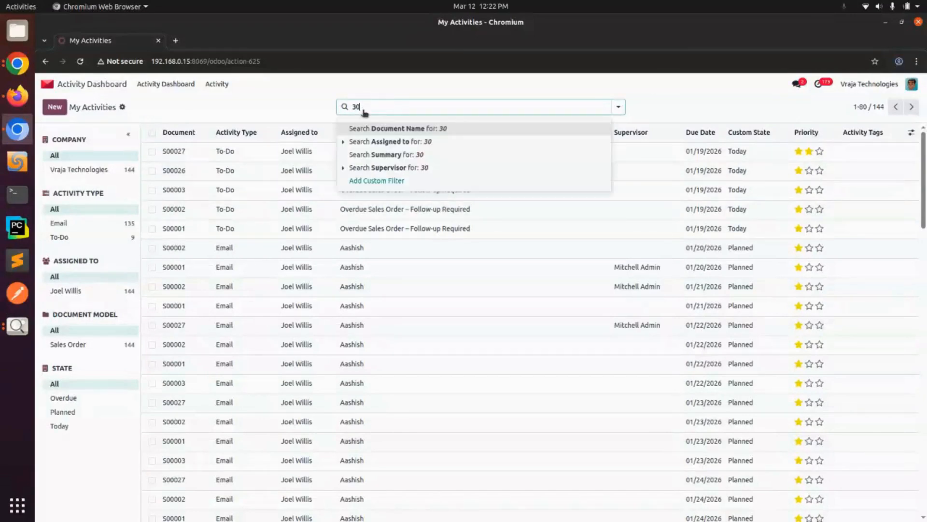
{"action": "key", "text": "Return"}
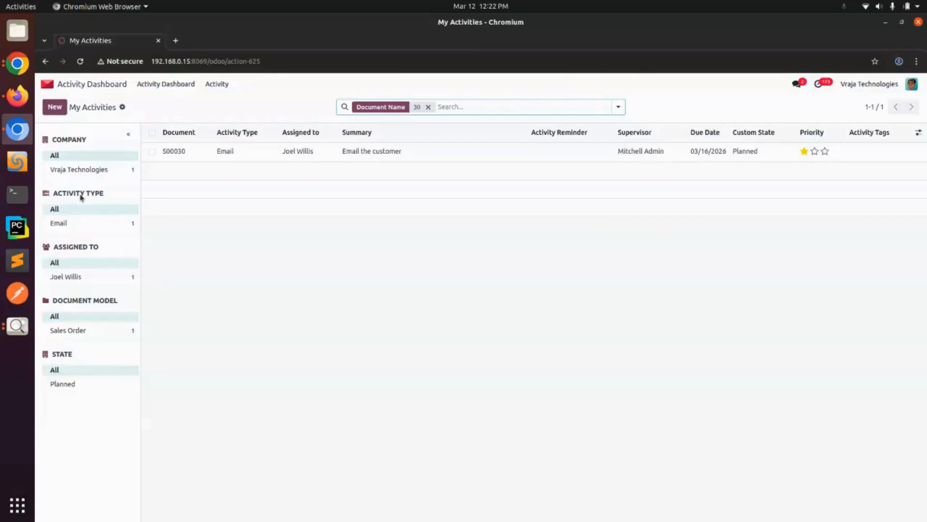
{"action": "left_click", "coordinate": [278, 151]}
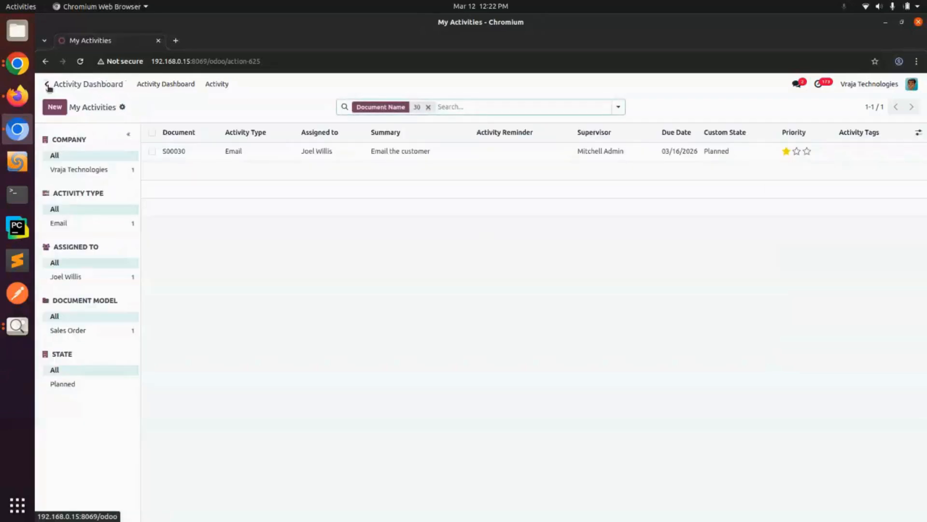
- Return to the Odoo home screen, switch to Google Chrome and examine the Activities Management module page down to the Multi-User Assignment section
{"action": "left_click", "coordinate": [47, 84]}
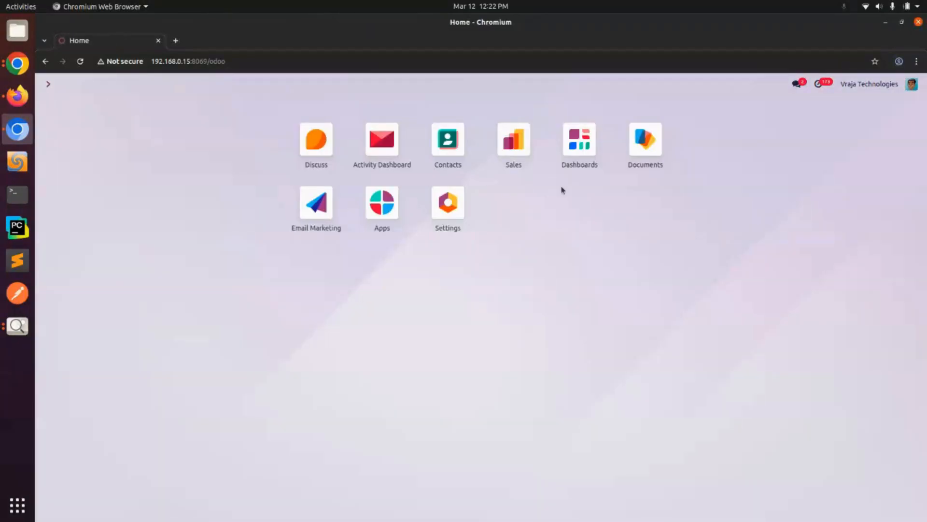
{"action": "left_click", "coordinate": [17, 64]}
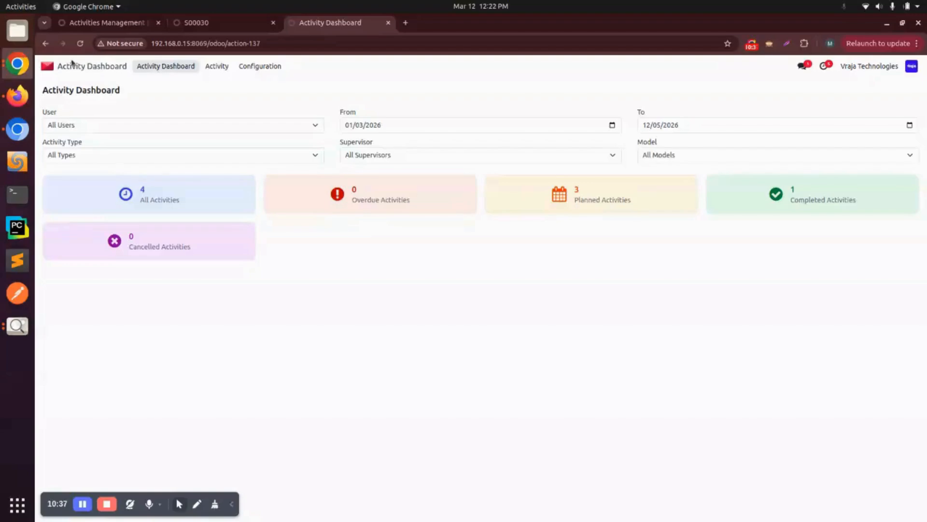
{"action": "left_click", "coordinate": [106, 23]}
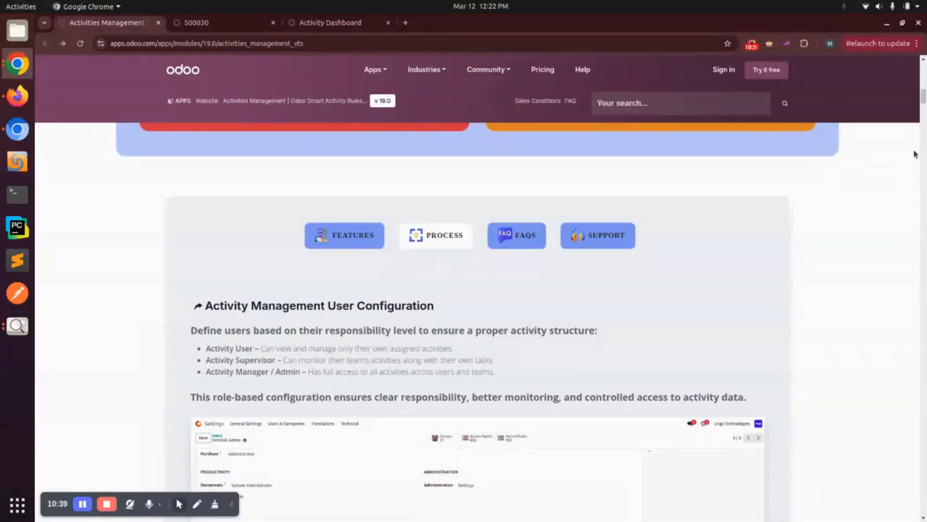
{"action": "left_click_drag", "start_coordinate": [923, 101], "coordinate": [923, 281]}
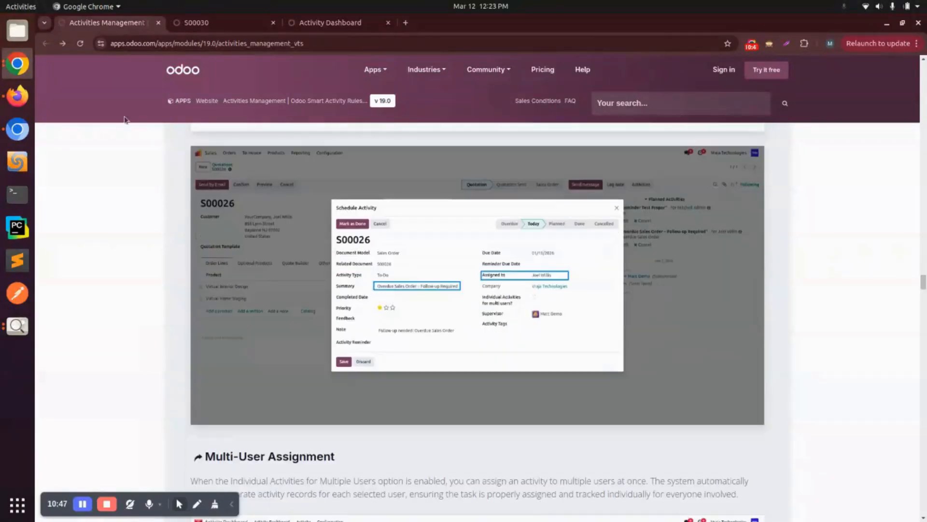
- Return to the S00030 sales order and reload it to examine its planned activities
{"action": "left_click", "coordinate": [10, 67]}
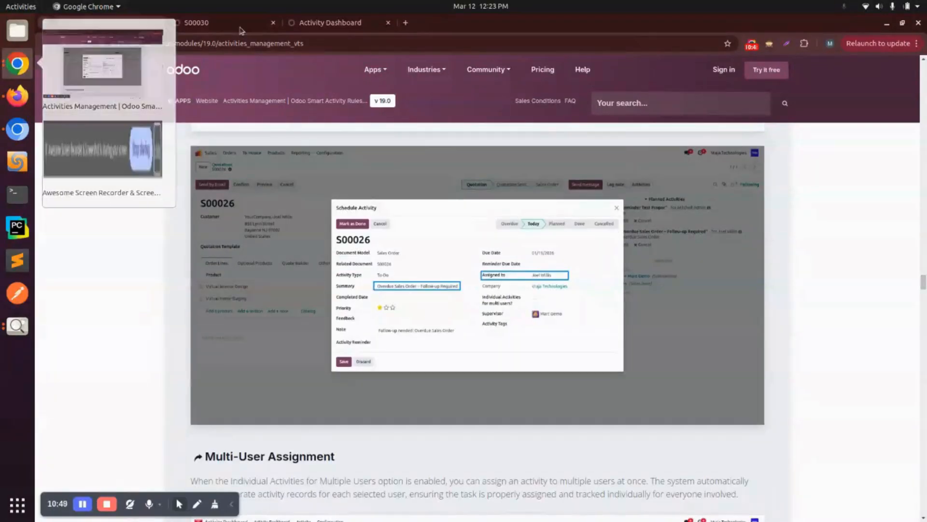
{"action": "left_click", "coordinate": [240, 30]}
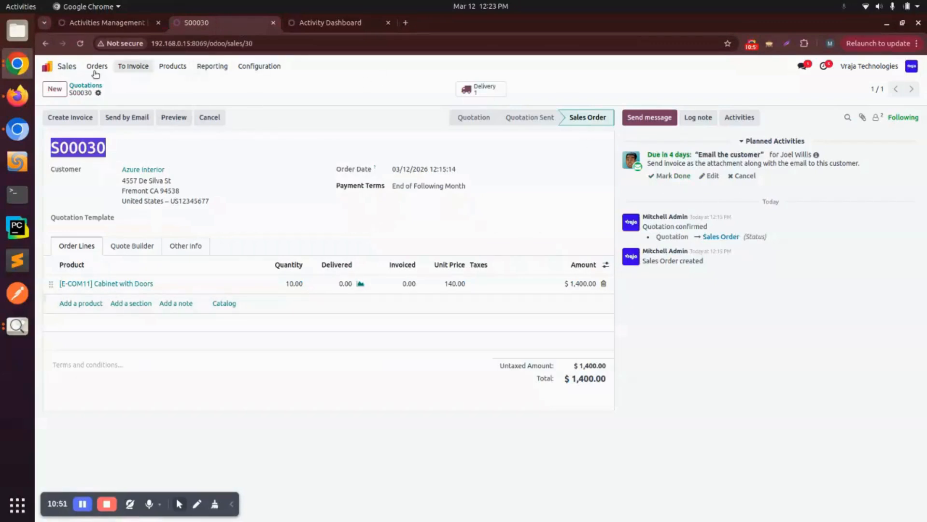
{"action": "left_click", "coordinate": [80, 43]}
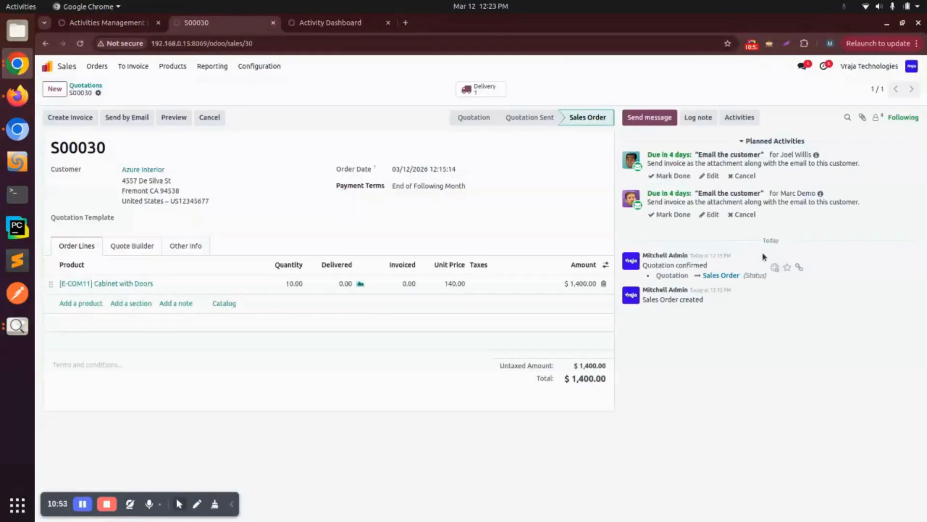